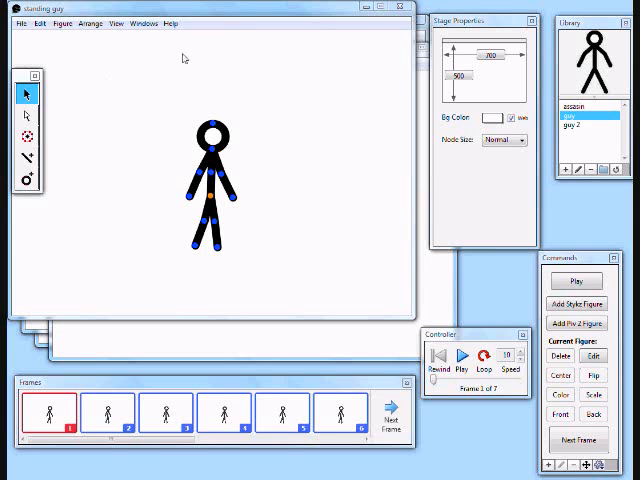
Move the standing guy window aside so the walking and falling guy documents show
drag(224, 10, 268, 90)
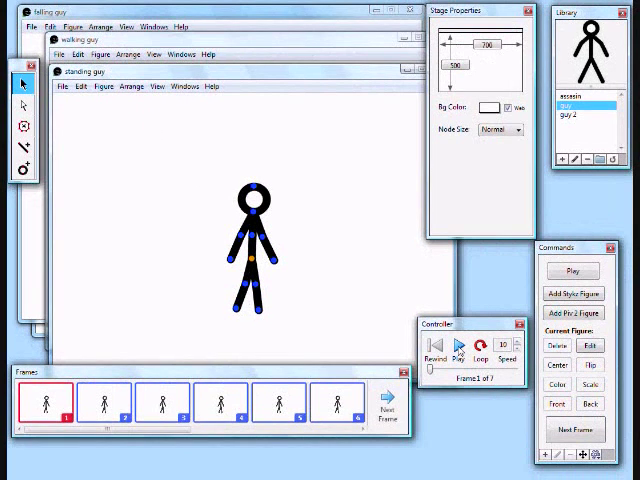
Preview the standing guy and walking guy animations, then return to editing
click(458, 346)
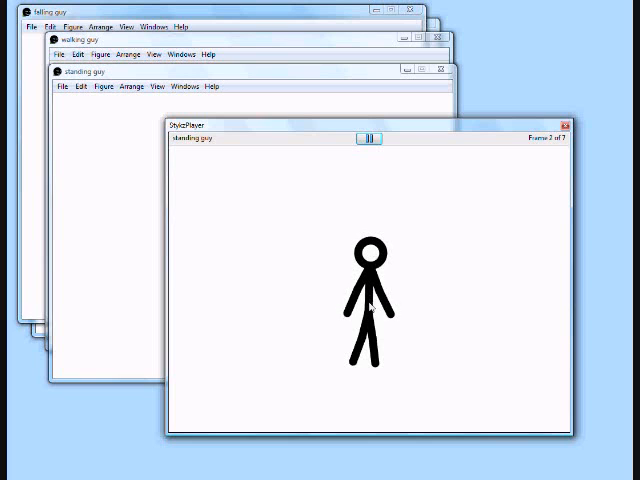
click(369, 138)
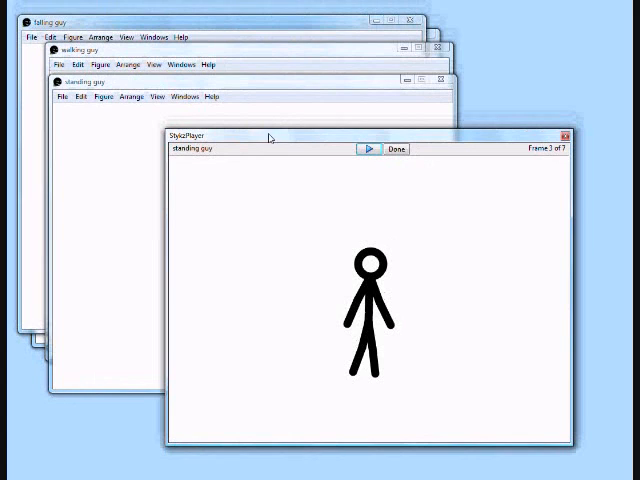
click(396, 149)
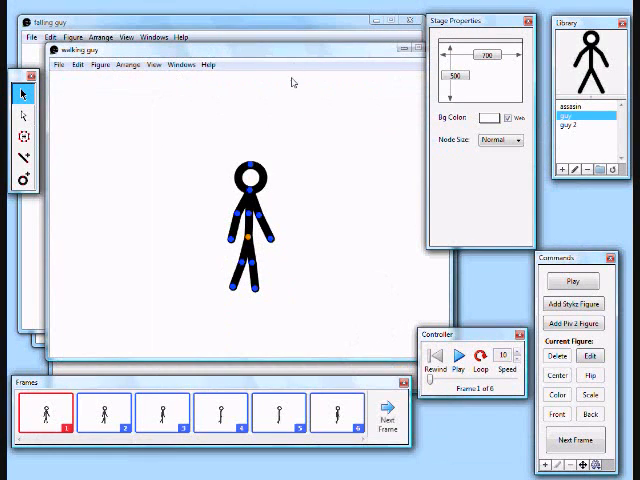
click(459, 356)
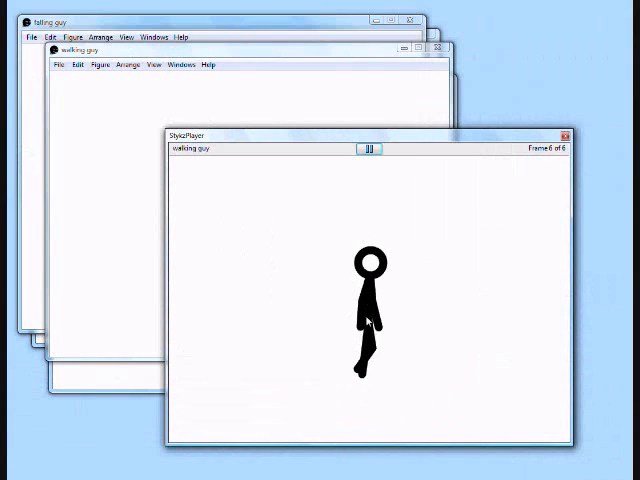
click(369, 149)
click(397, 149)
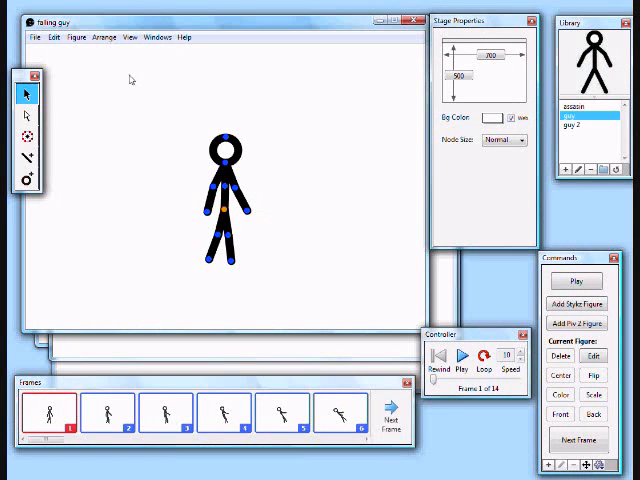
Preview the falling guy animation and rearrange the document windows to reveal the others
key(ctrl+Return)
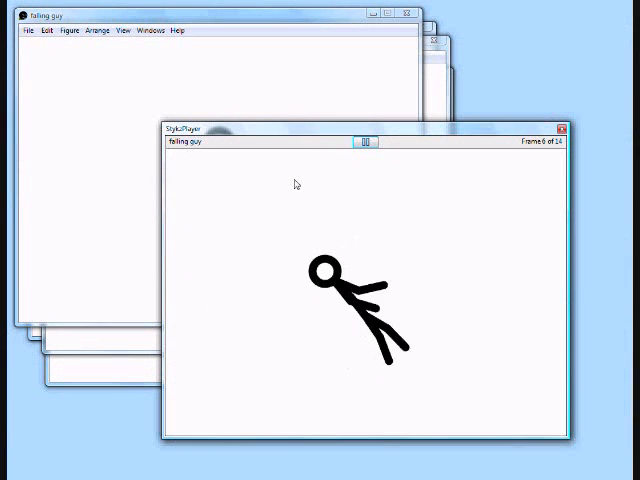
click(365, 142)
click(393, 143)
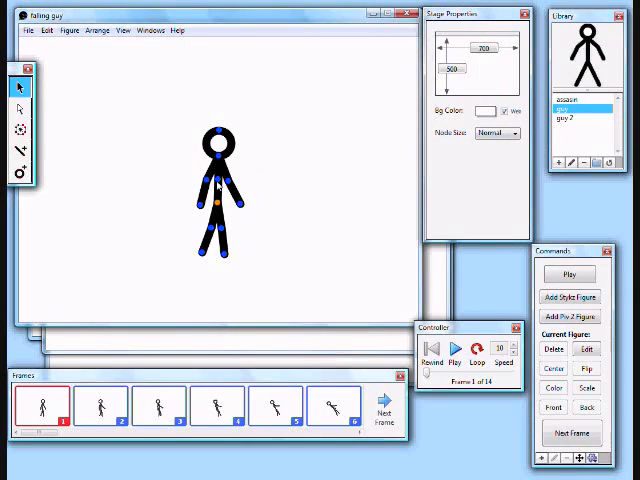
mouse_move(175, 25)
mouse_down()
mouse_move(182, 22)
mouse_move(215, 88)
mouse_up()
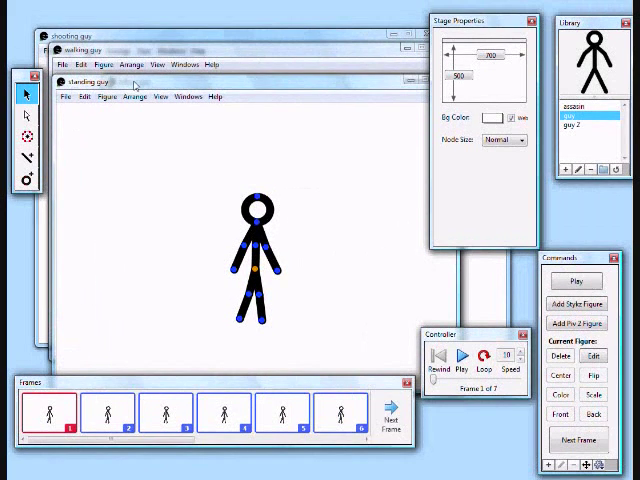
drag(134, 82, 215, 124)
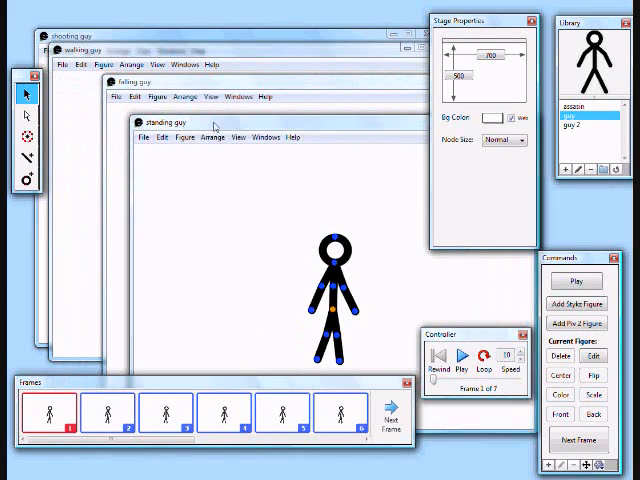
Bring the shooting guy animation to the front and preview its twelve frames
click(118, 40)
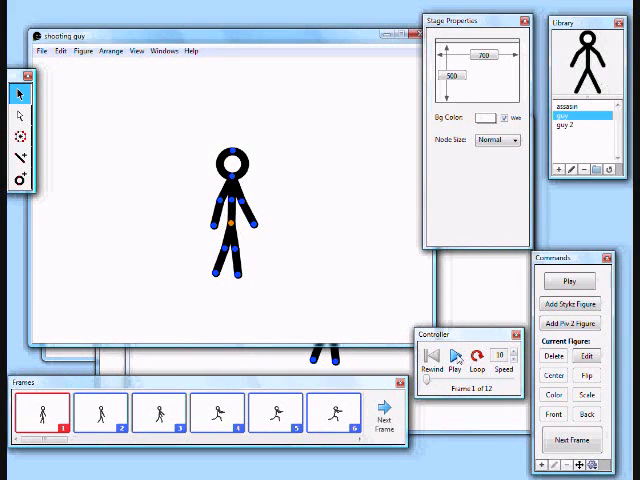
key(ctrl+Return)
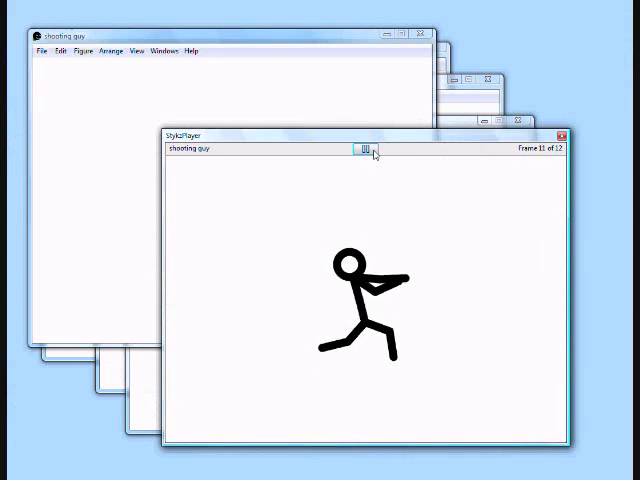
click(367, 149)
click(394, 147)
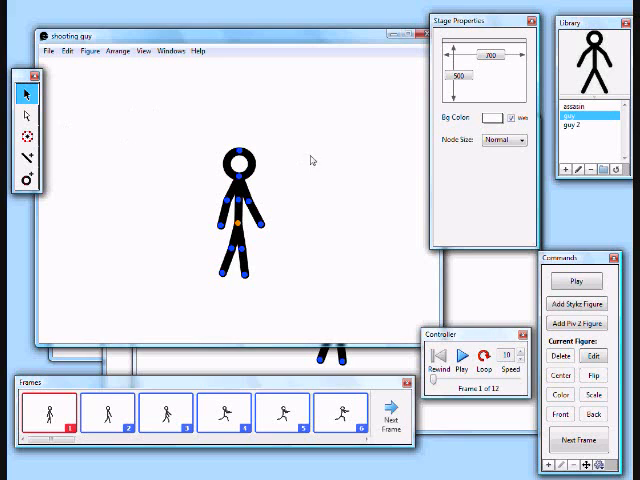
Start a new stage and pose the first frames with the figure's arms and legs spreading outward
click(48, 51)
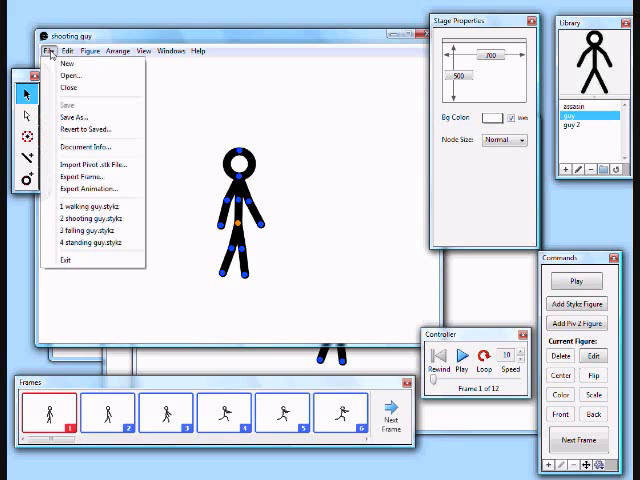
click(62, 64)
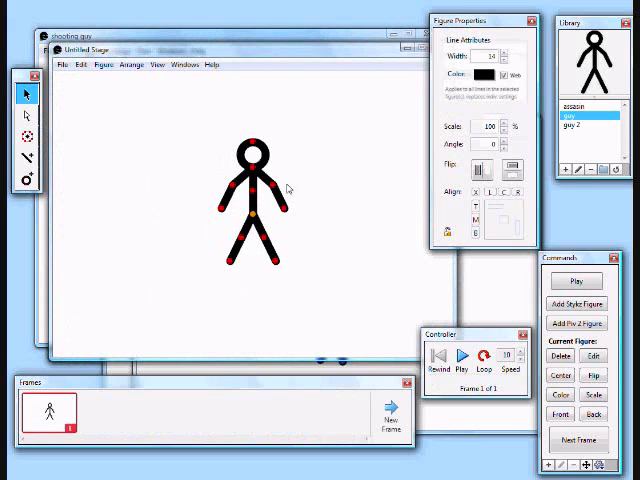
drag(283, 205, 276, 210)
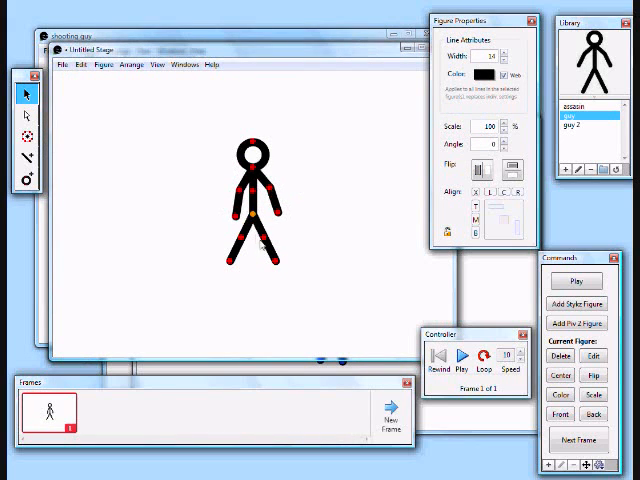
drag(262, 238, 275, 262)
key(space)
drag(230, 258, 225, 255)
key(space)
drag(276, 210, 290, 205)
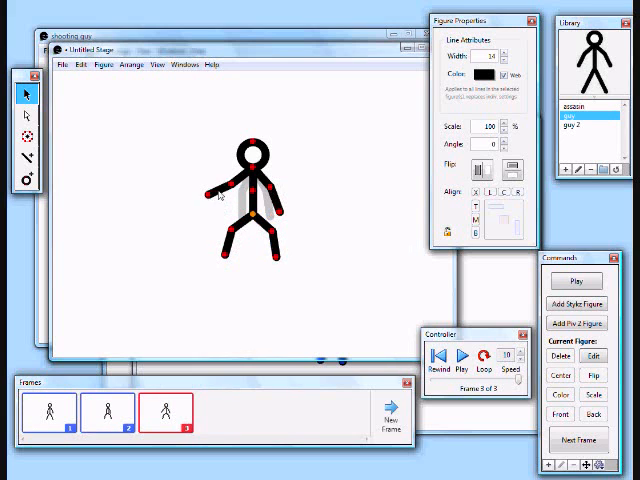
drag(225, 255, 232, 237)
key(space)
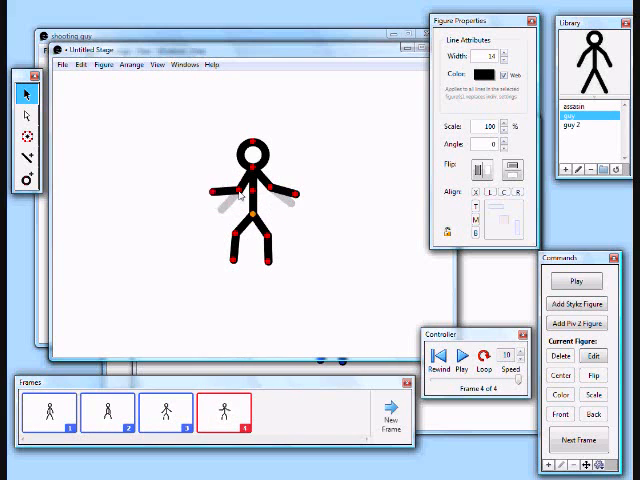
Add frames raising the arms to horizontal, then overhead, then bent down at the elbows
drag(290, 205, 303, 175)
drag(222, 210, 208, 188)
drag(303, 175, 295, 130)
key(space)
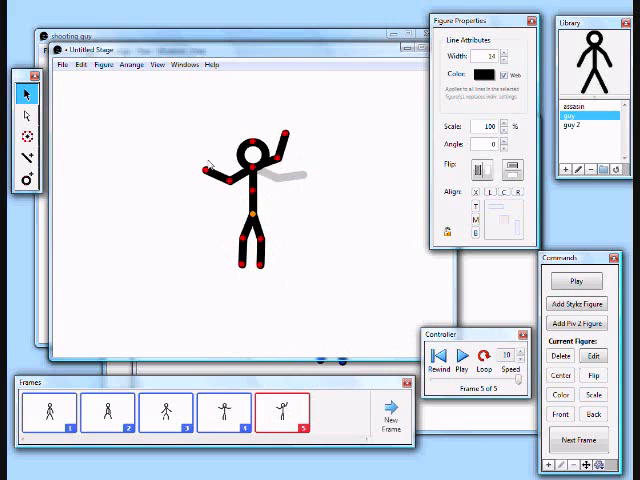
drag(208, 188, 225, 132)
key(space)
mouse_move(295, 130)
mouse_down()
mouse_move(285, 135)
mouse_move(295, 155)
mouse_up()
key(space)
key(space)
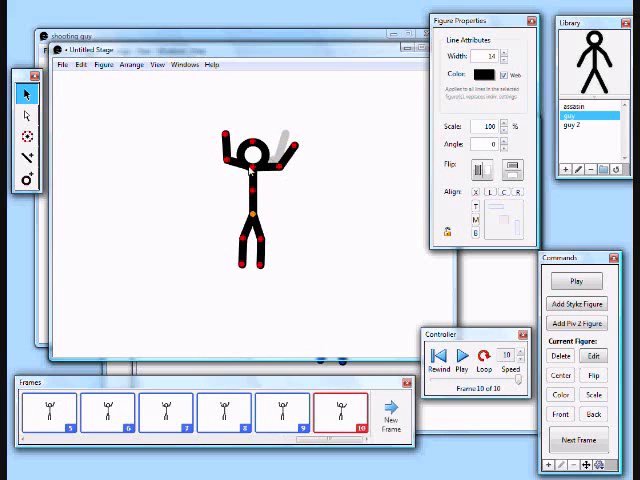
drag(225, 132, 215, 150)
key(space)
drag(280, 160, 230, 178)
key(space)
key(space)
Add the final frames spreading the legs apart and back together and reposing the arms
drag(243, 262, 224, 258)
drag(262, 262, 280, 258)
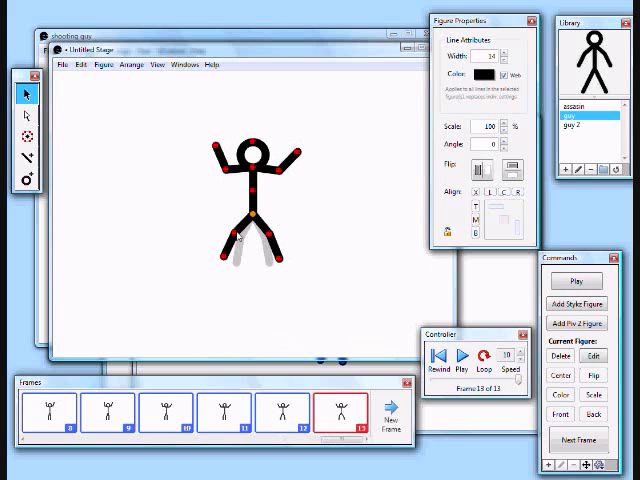
click(253, 207)
key(space)
drag(224, 258, 206, 262)
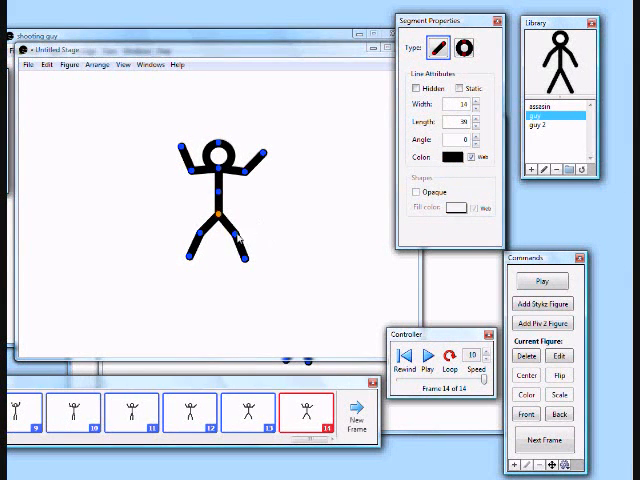
key(space)
double_click(205, 240)
key(space)
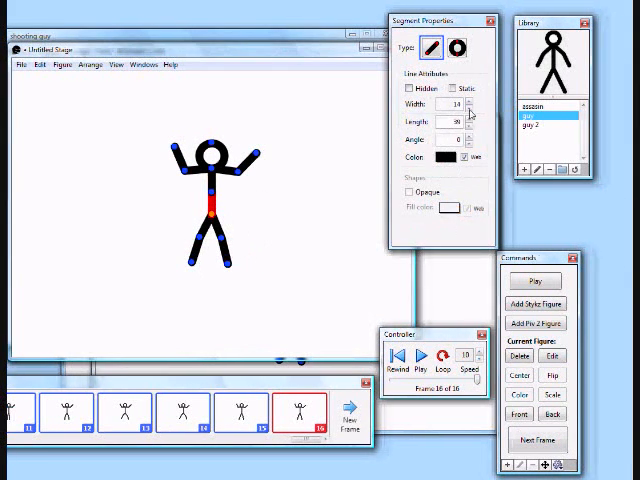
drag(262, 152, 255, 170)
key(space)
key(space)
key(space)
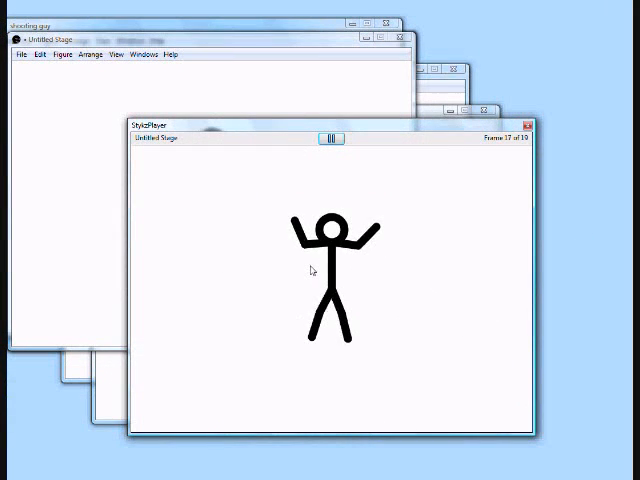
Preview the nineteen-frame animation and return to the stage
click(333, 138)
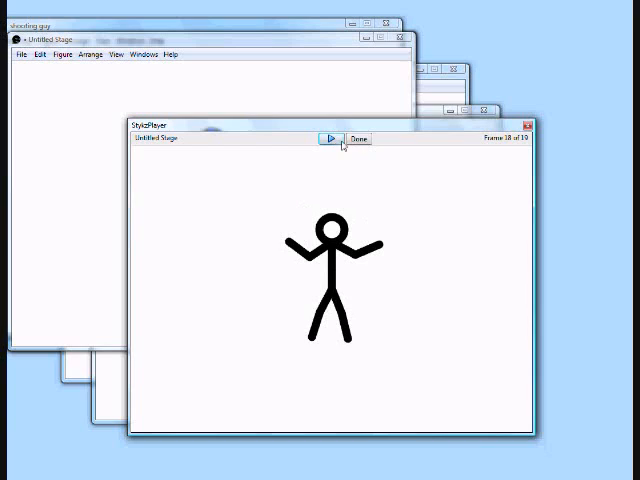
click(358, 139)
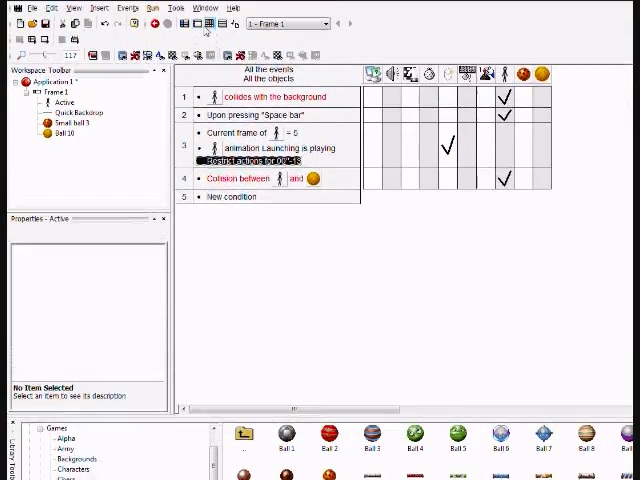
In the Storyboard, add then delete a second frame, and open Frame 1 in the Frame Editor
click(197, 24)
click(184, 24)
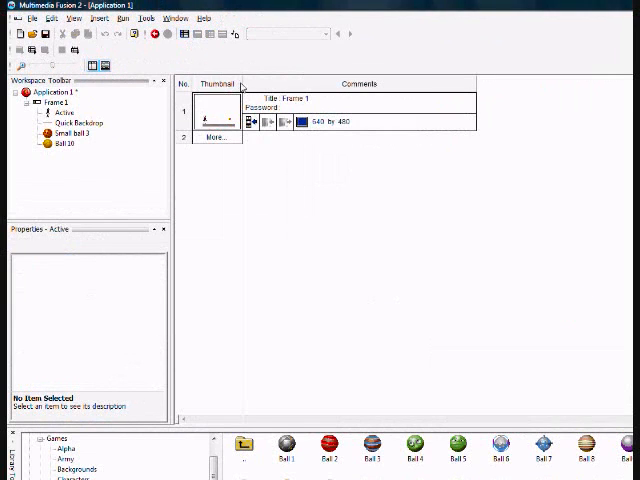
click(190, 142)
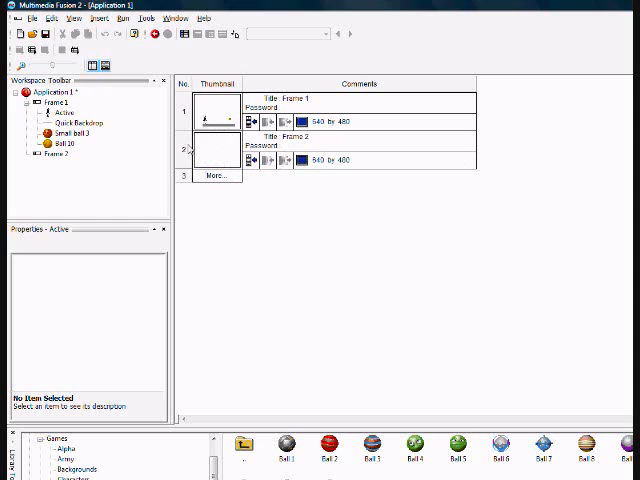
right_click(212, 156)
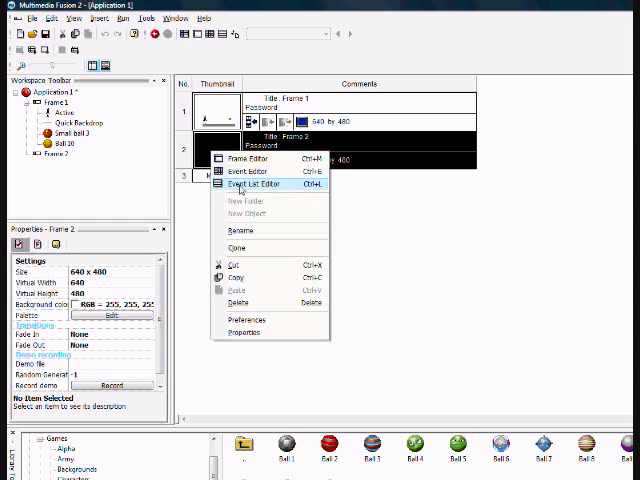
click(243, 303)
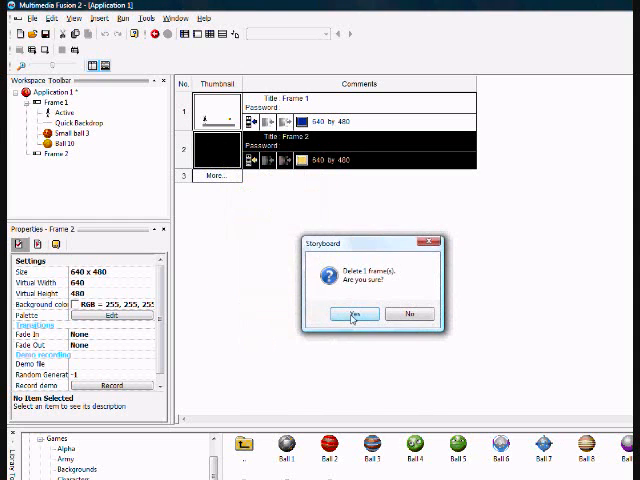
click(354, 313)
double_click(218, 120)
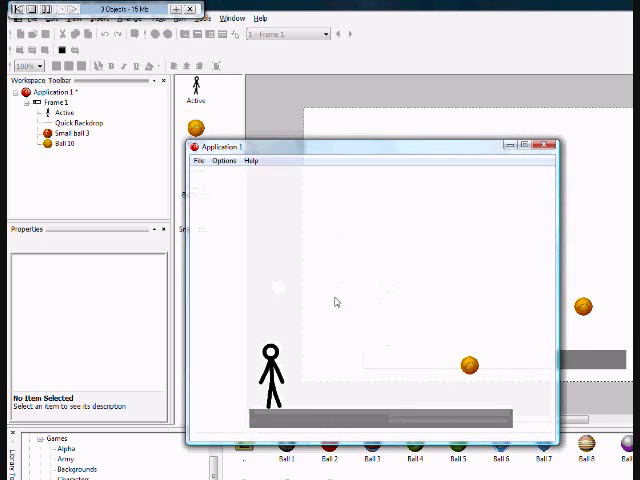
key(Right)
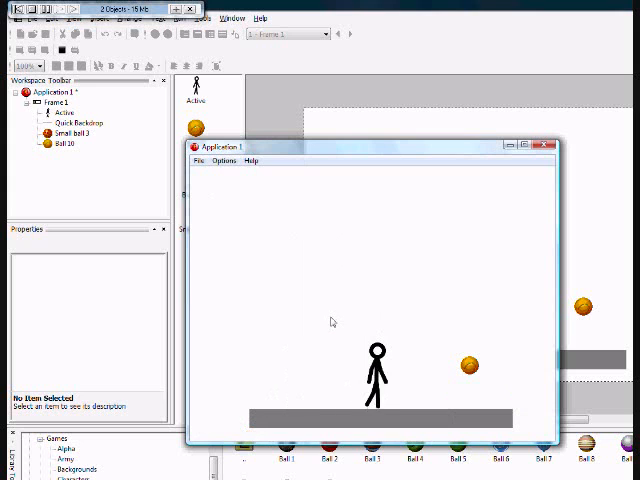
key(Left)
key(Right)
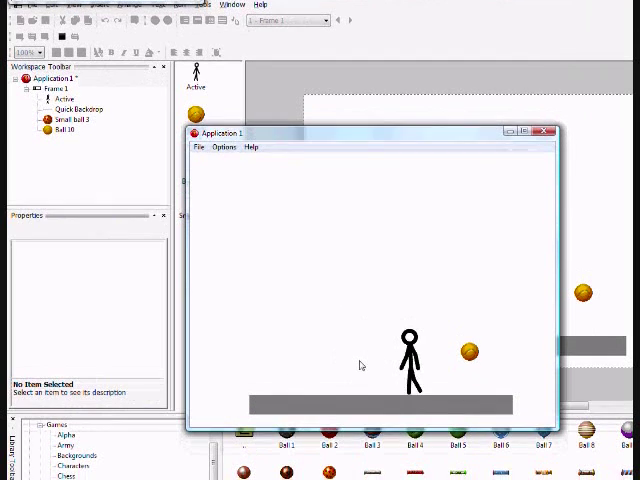
key(Left)
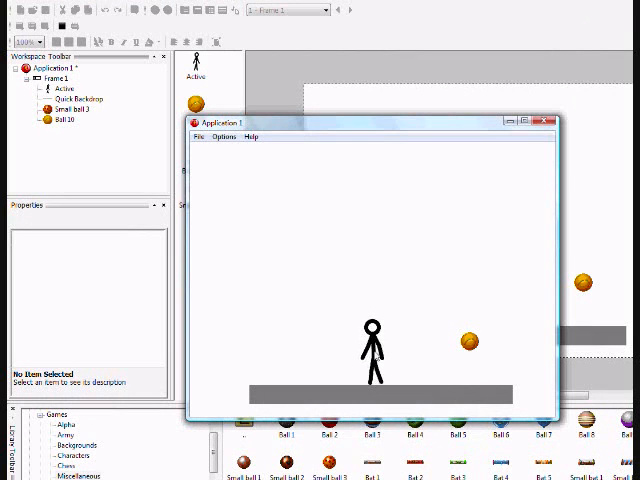
key(Left)
key(Right)
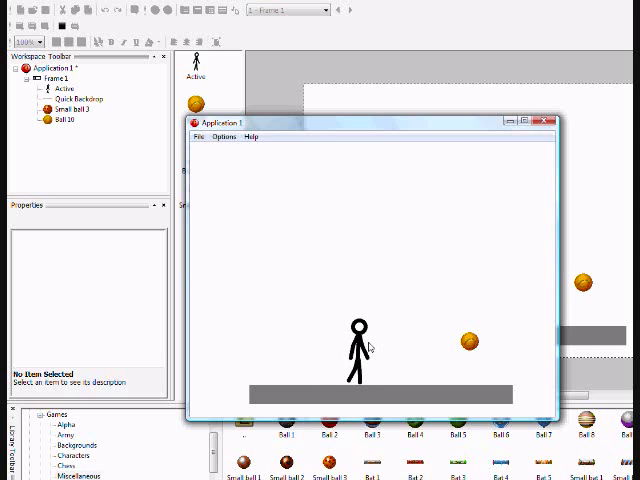
key(space)
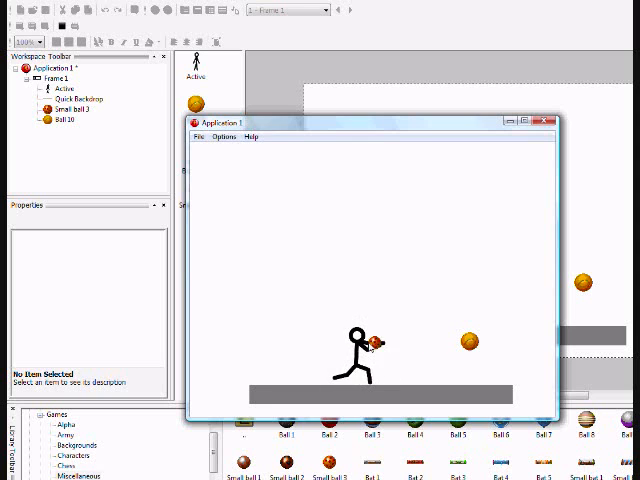
key(space)
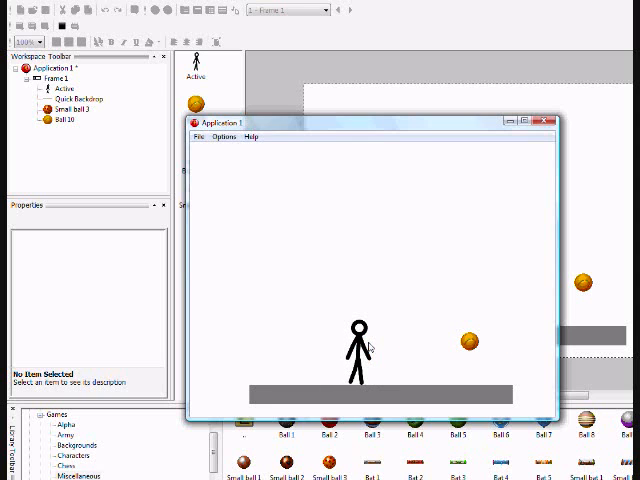
key(space)
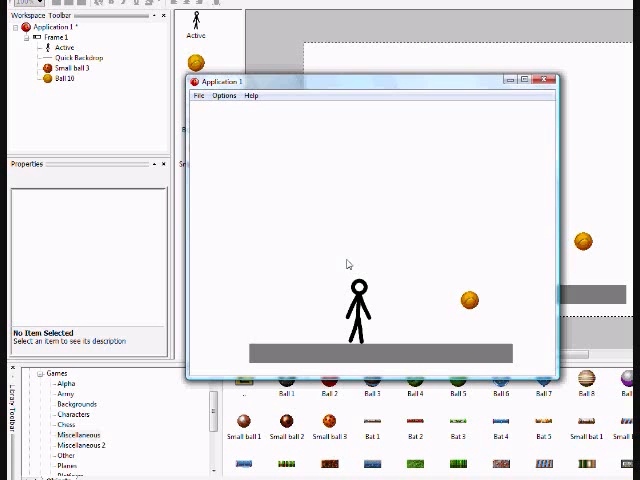
key(space)
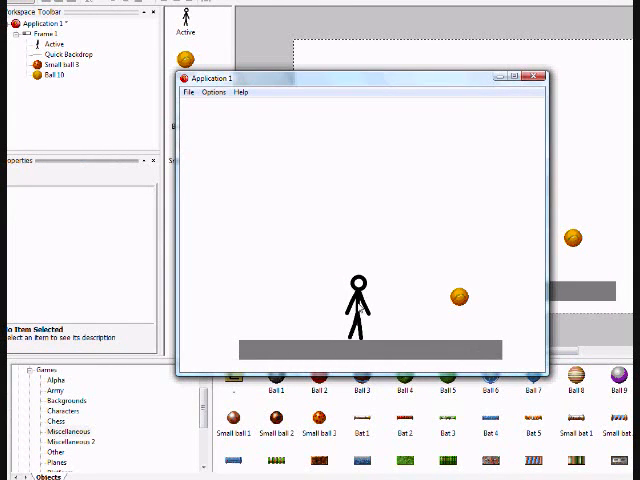
key(shift)
key(shift)
key(shift)
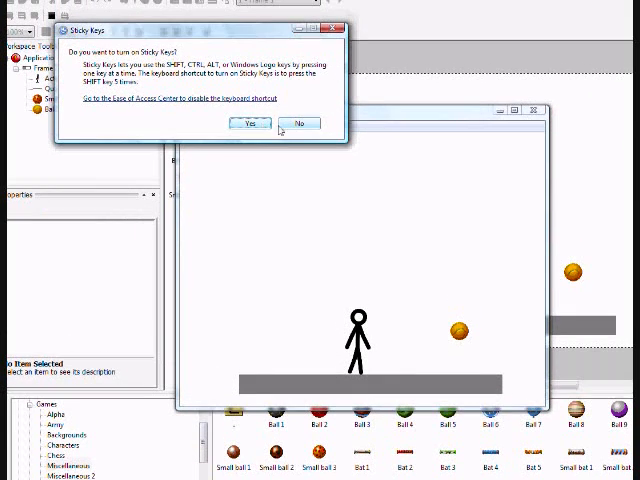
click(299, 121)
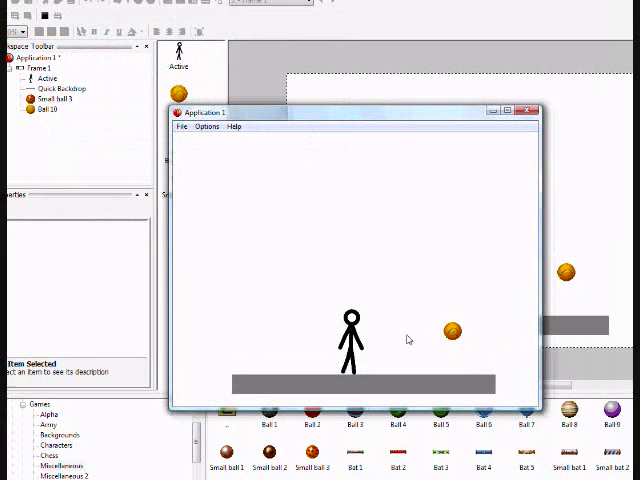
key(Right)
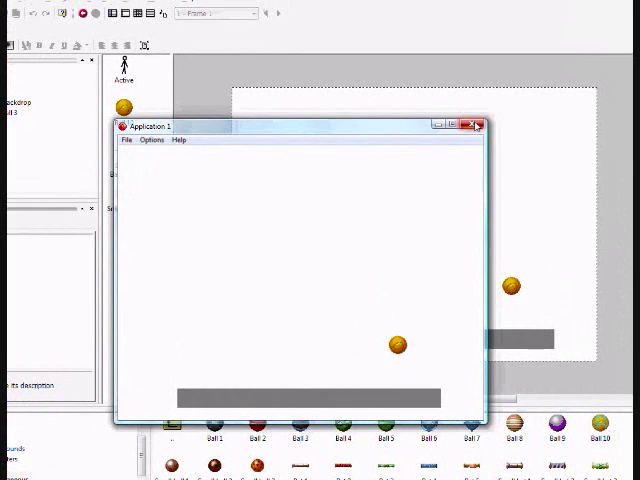
Close the test run and move the stick figure further right on the platform
click(478, 125)
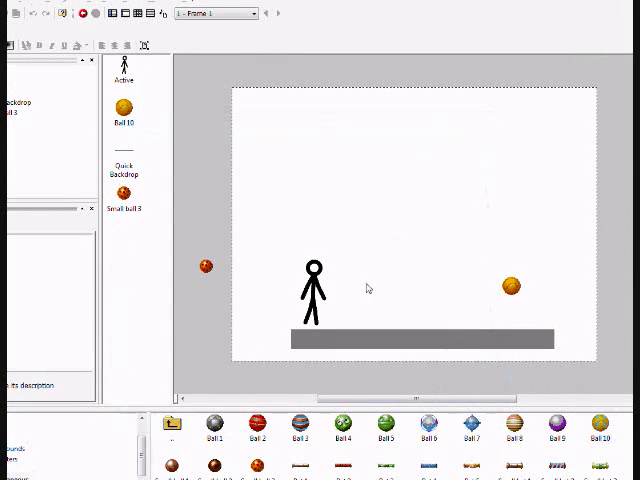
drag(312, 295, 378, 290)
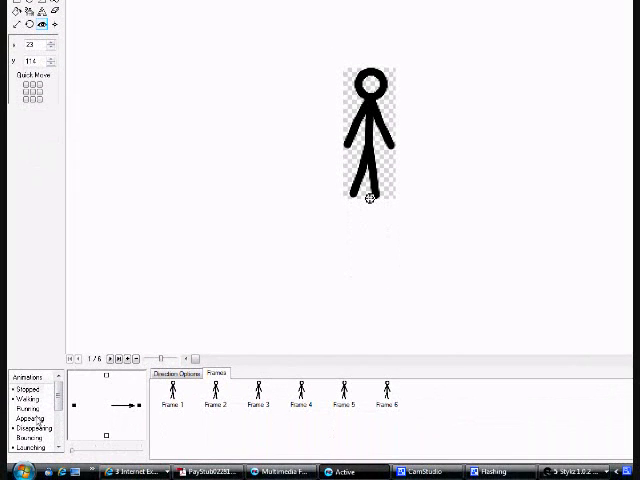
Browse the Walking, Disappearing and Launching animations and land on the empty Jumping one
click(28, 397)
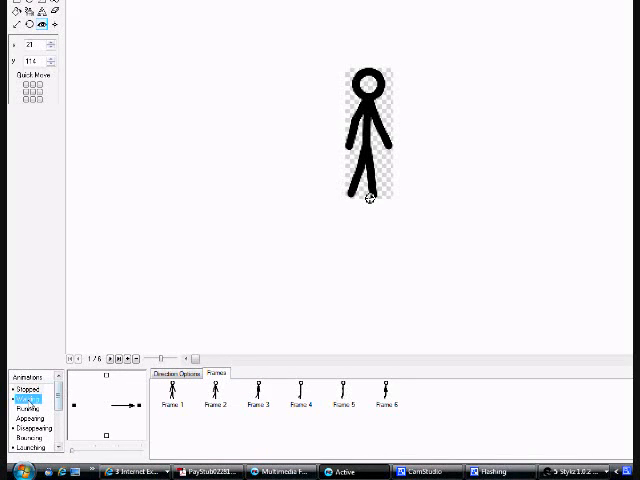
click(33, 427)
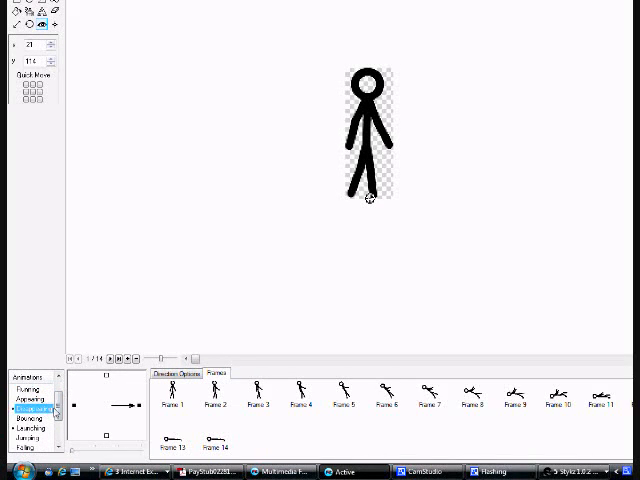
click(59, 412)
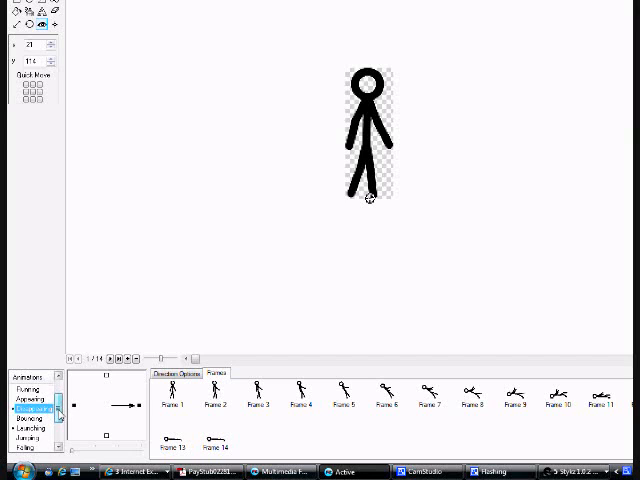
click(30, 419)
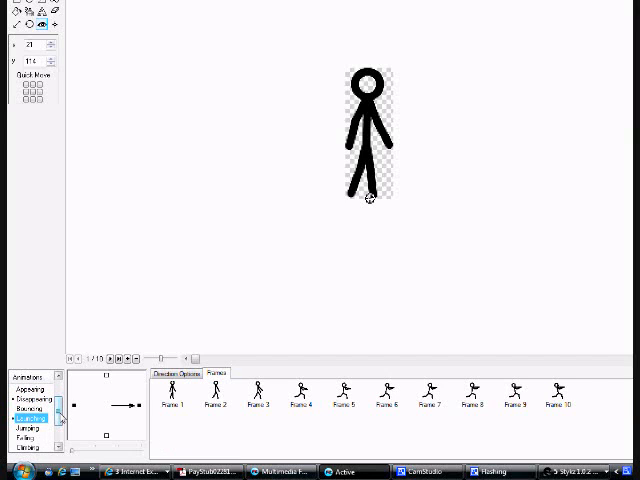
click(59, 428)
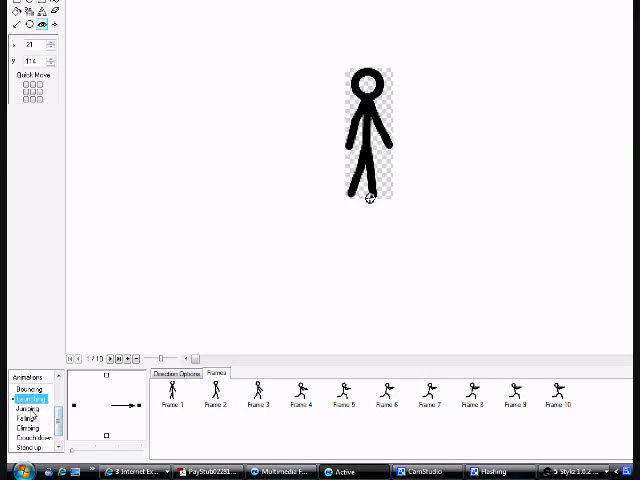
key(Down)
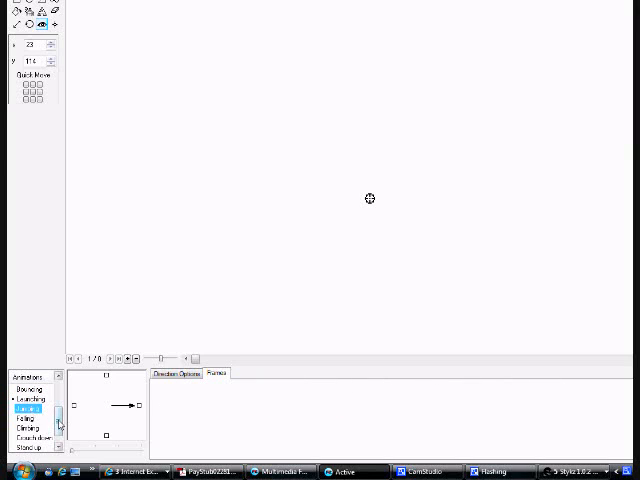
drag(57, 422, 57, 412)
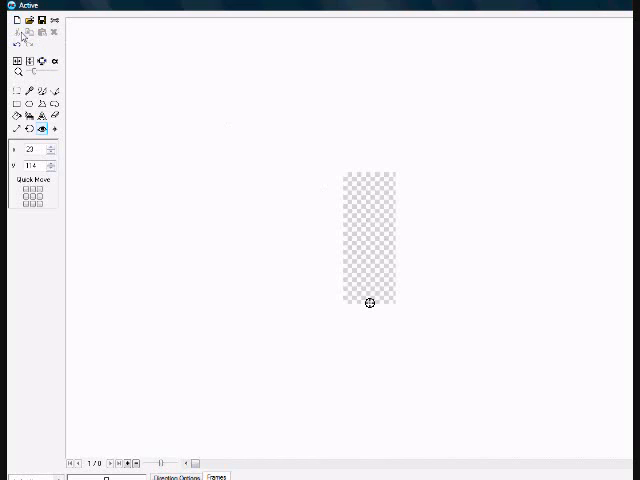
Browse the pivot game folder for a jump animation to import, then switch to Stykz
click(29, 21)
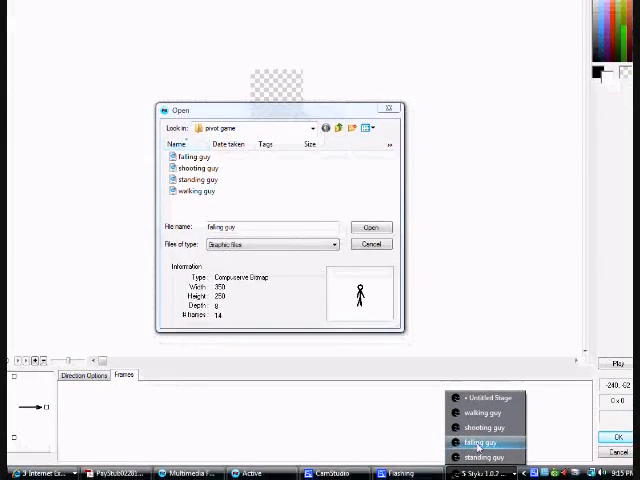
mouse_move(479, 411)
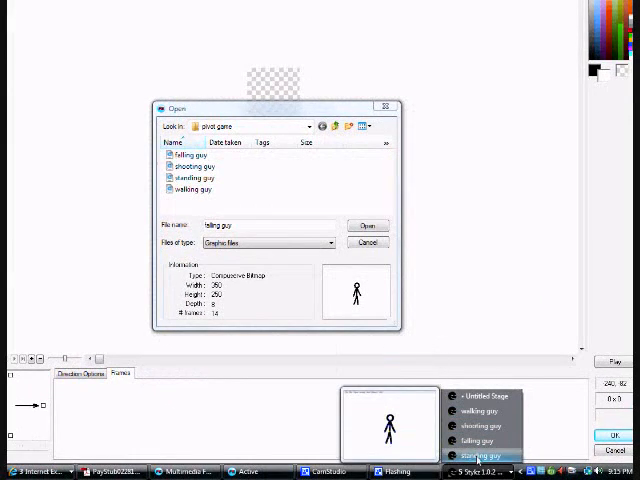
click(476, 455)
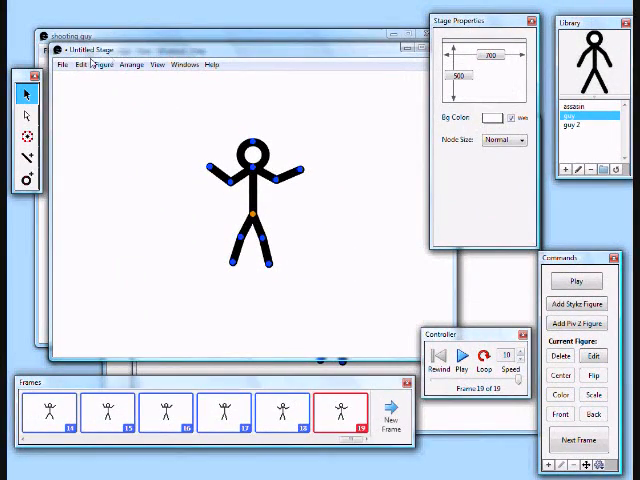
Save the new animation as 'jump guy' in the pivot game folder
click(63, 64)
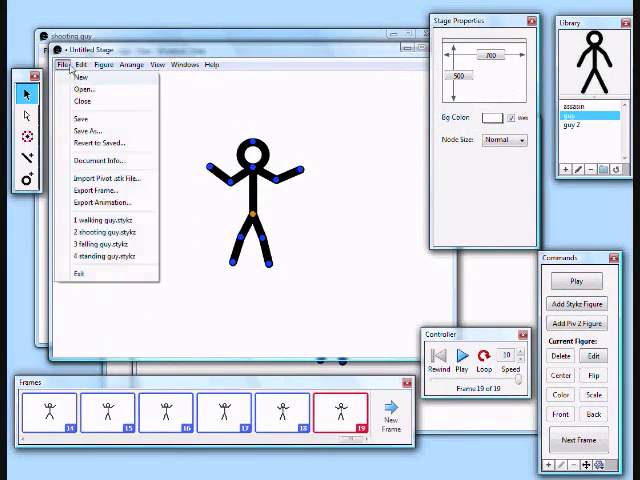
click(88, 131)
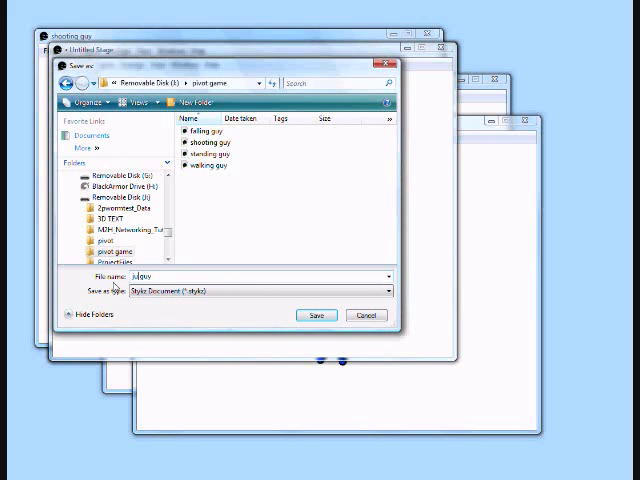
click(316, 315)
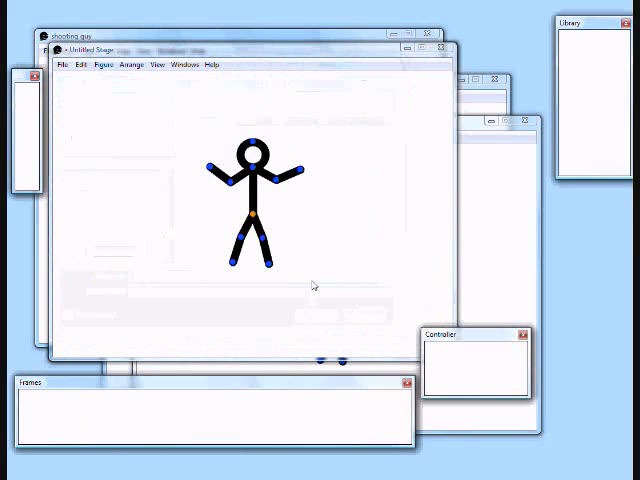
Export 'jump guy' as an animated GIF in the pivot game folder
click(61, 64)
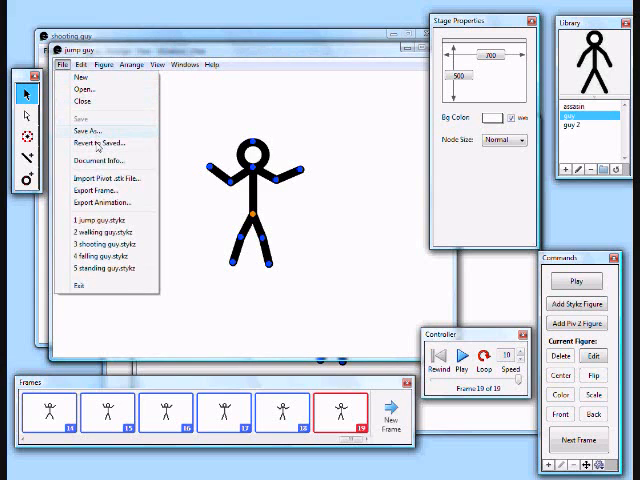
click(100, 203)
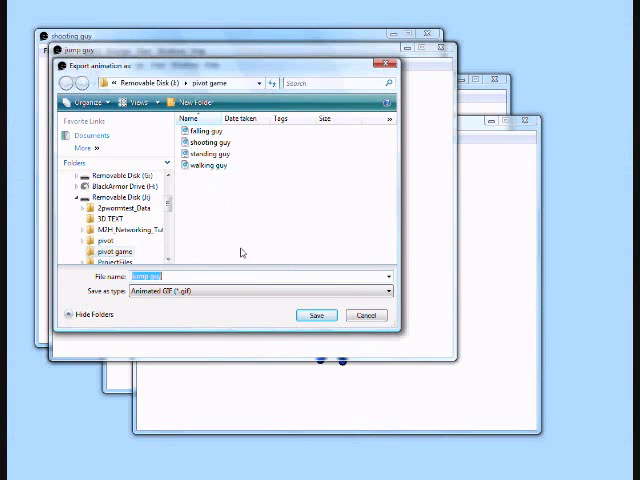
click(316, 315)
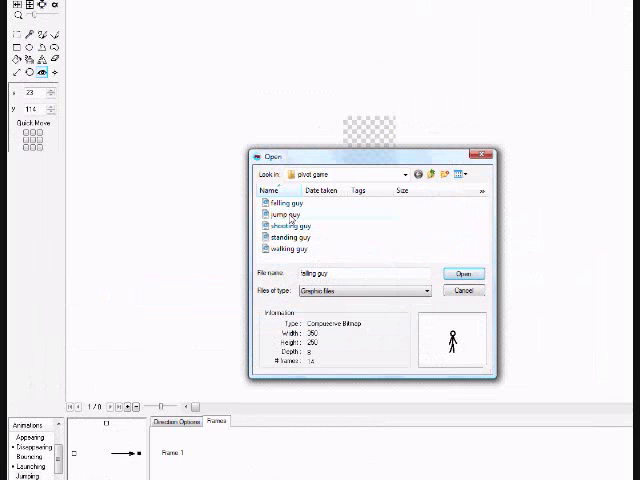
Import the 'jump guy' GIF as an animation with white as the transparent colour
click(287, 214)
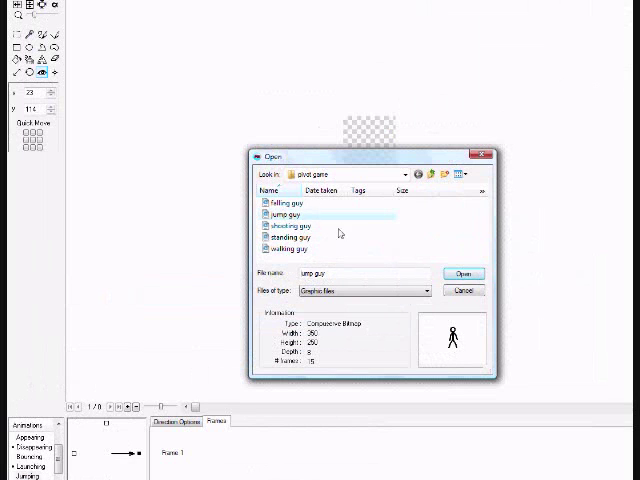
click(463, 273)
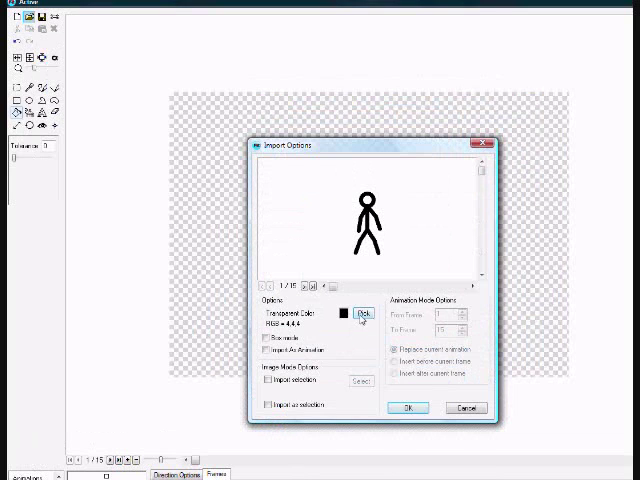
click(364, 314)
click(417, 255)
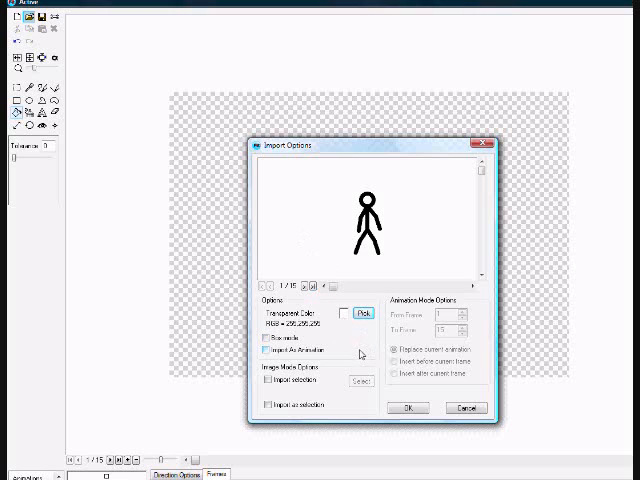
click(266, 350)
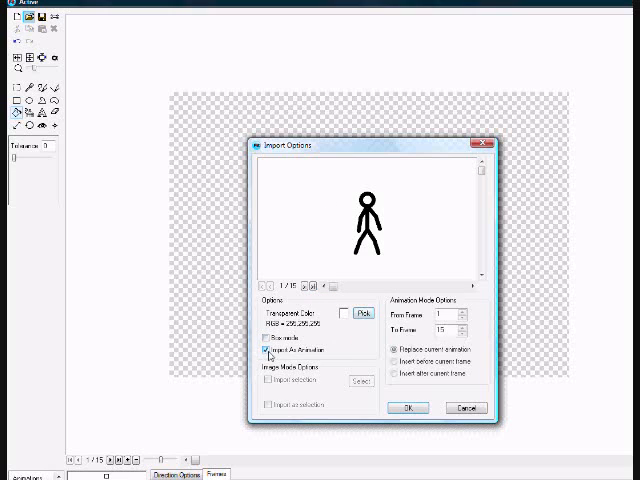
click(406, 374)
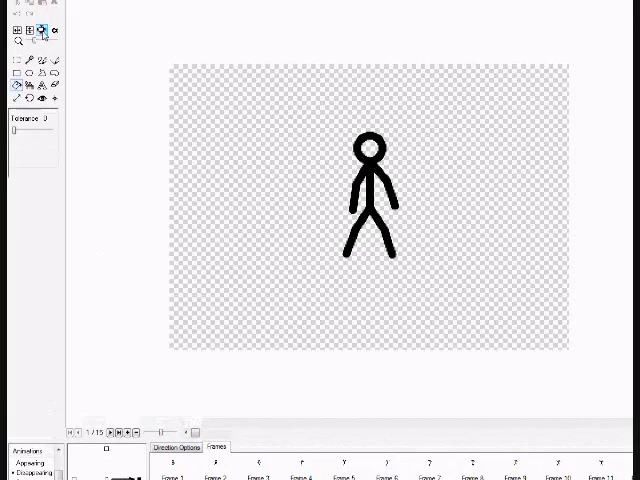
Crop the frames around the figure, set frame 1's hot spot at the feet and enlarge the frames strip
click(44, 33)
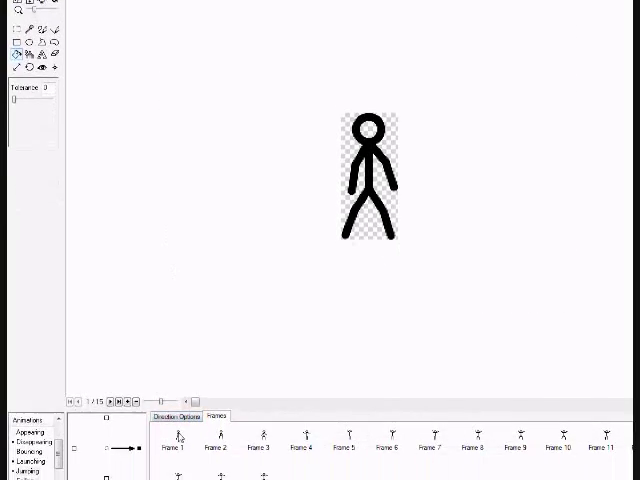
click(179, 437)
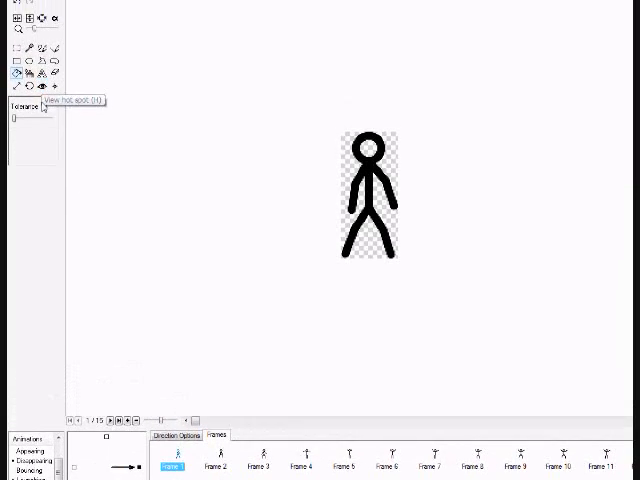
click(42, 117)
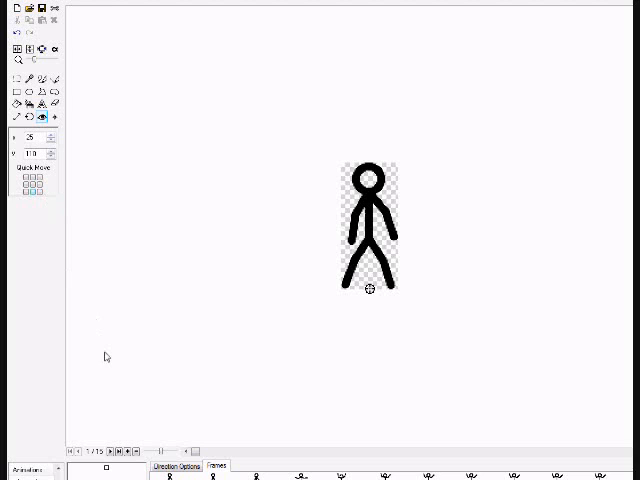
drag(150, 450, 139, 382)
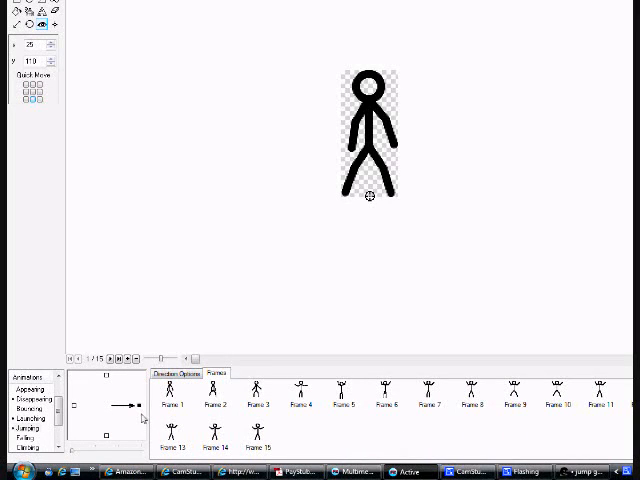
Copy the right-facing jump frames into the left direction and flip them horizontally
right_click(142, 408)
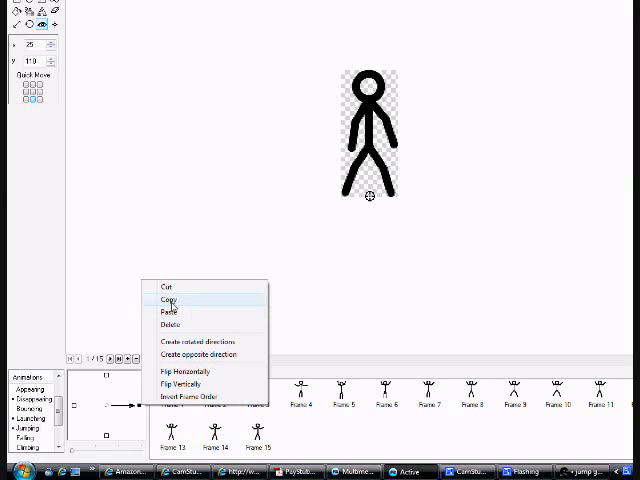
click(169, 300)
right_click(78, 407)
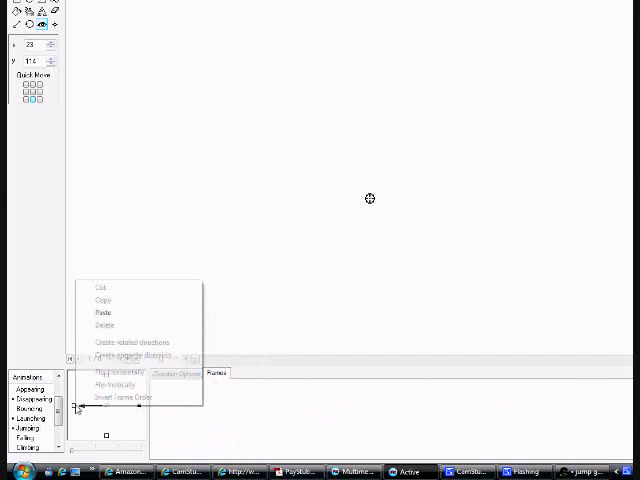
click(104, 313)
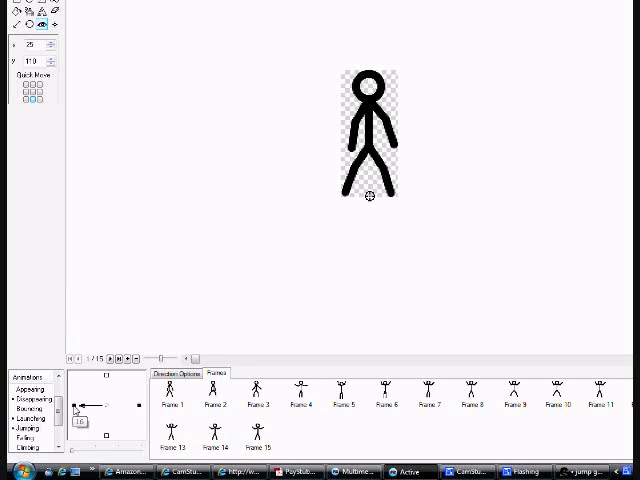
right_click(76, 410)
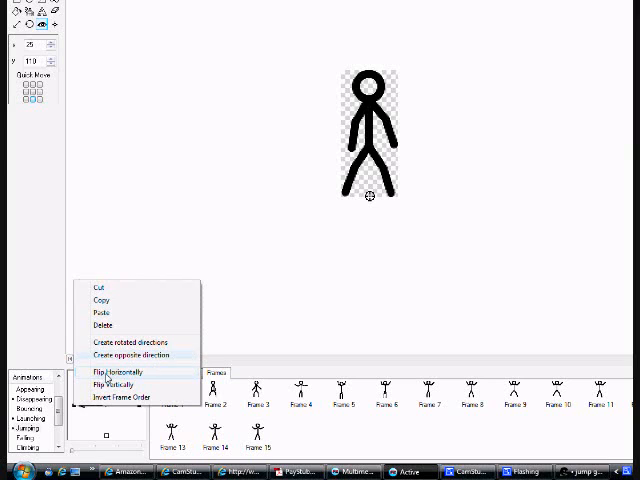
click(107, 373)
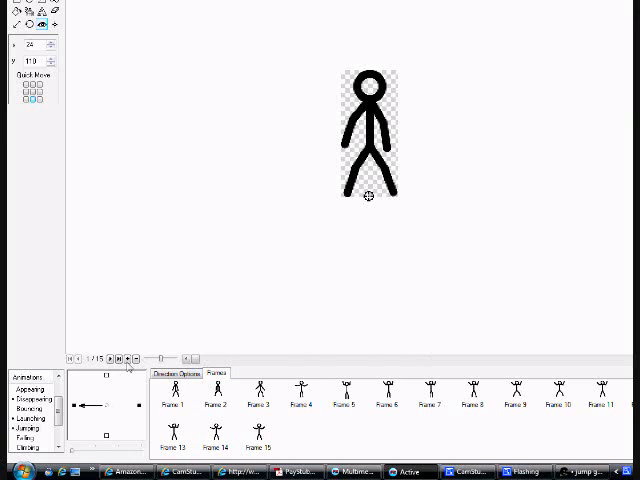
Raise the jump animation's Lower Speed in Direction Options
click(177, 373)
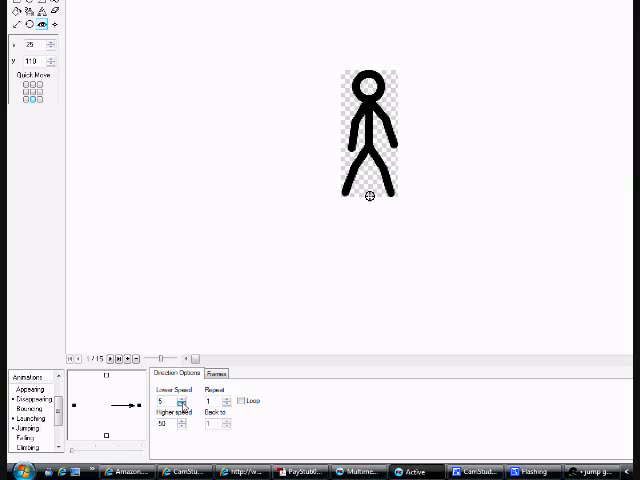
click(182, 402)
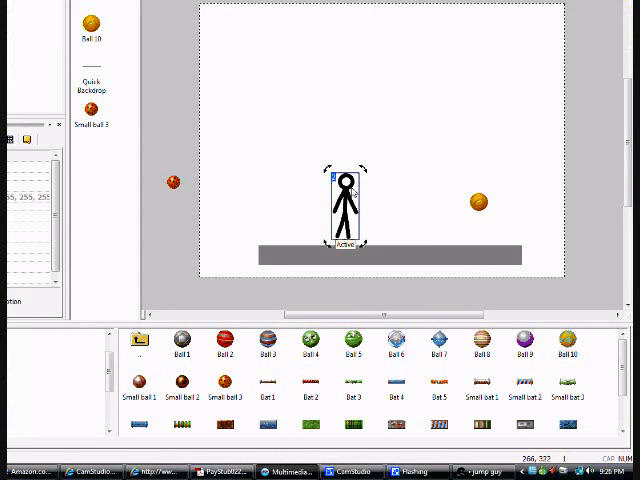
Run the application with F8 to test the stick figure on the platform
key(F8)
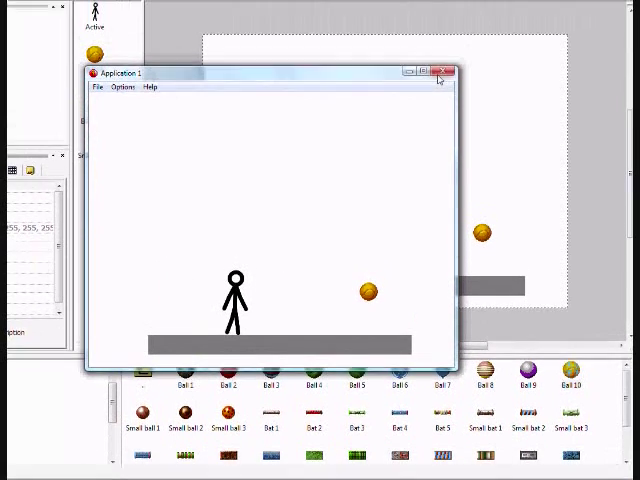
Close the test window and keep Platform movement for the stick figure with speed 30
click(446, 55)
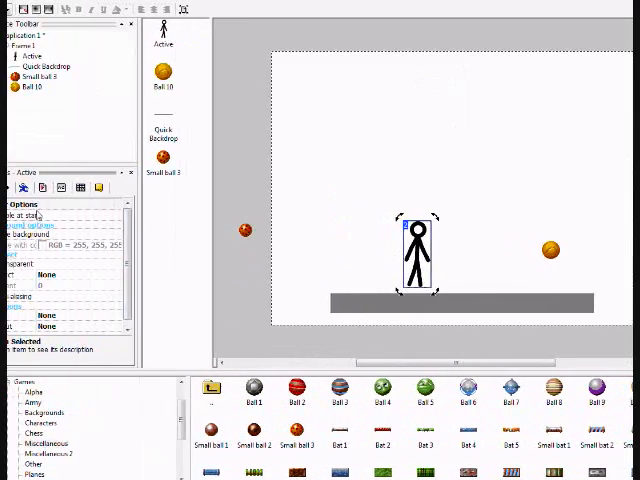
click(41, 188)
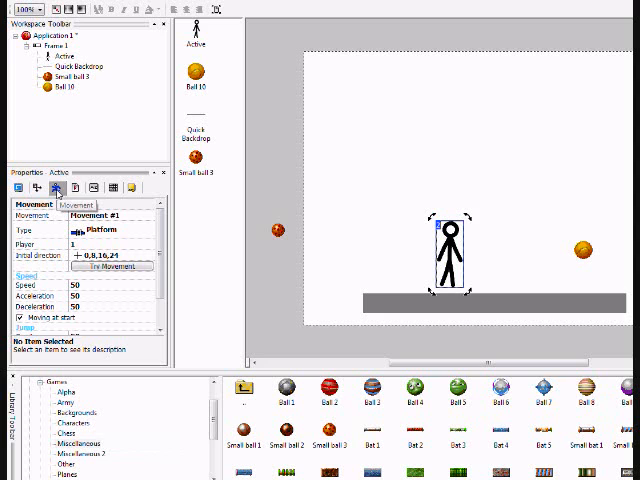
click(107, 231)
click(100, 231)
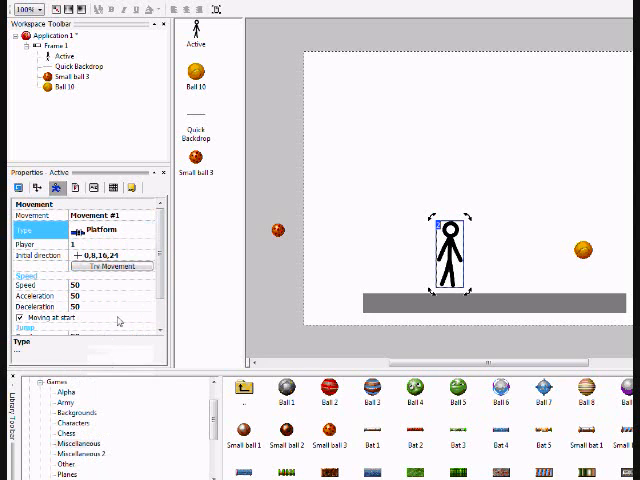
drag(159, 273, 159, 290)
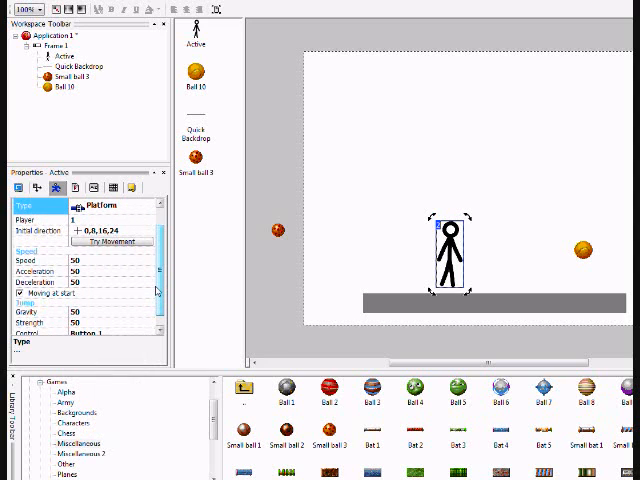
click(89, 261)
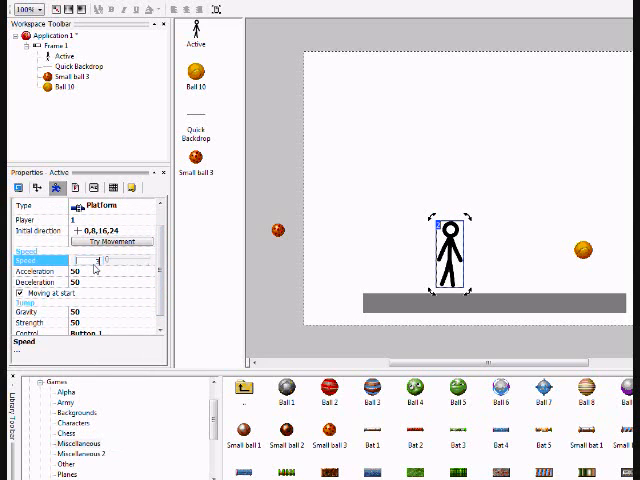
text(30)
Lower the platform gravity to 34 and increase the jump strength
click(84, 312)
drag(100, 314, 116, 315)
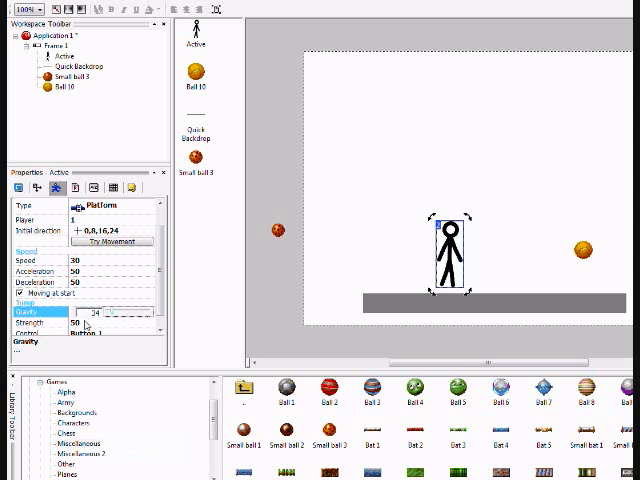
click(84, 322)
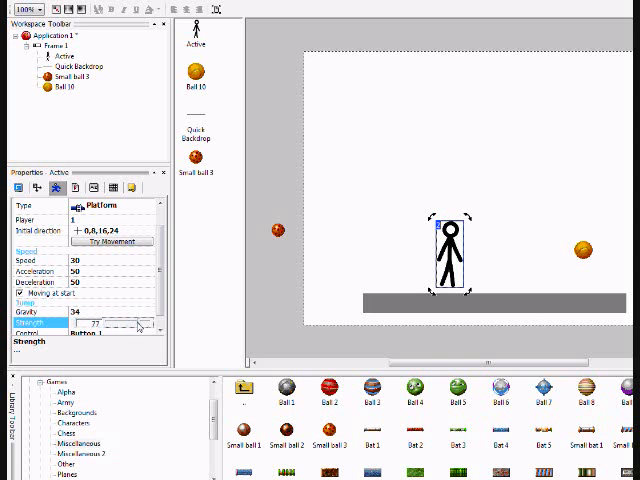
drag(129, 325, 148, 325)
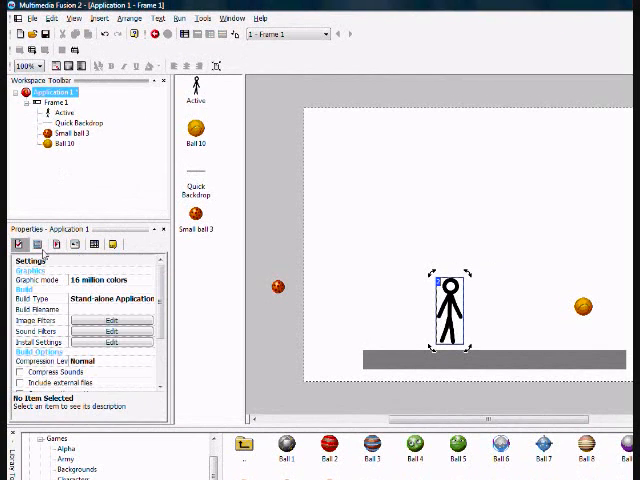
Assign the Up Arrow as the player's first action button in the default keyboard controls
click(55, 244)
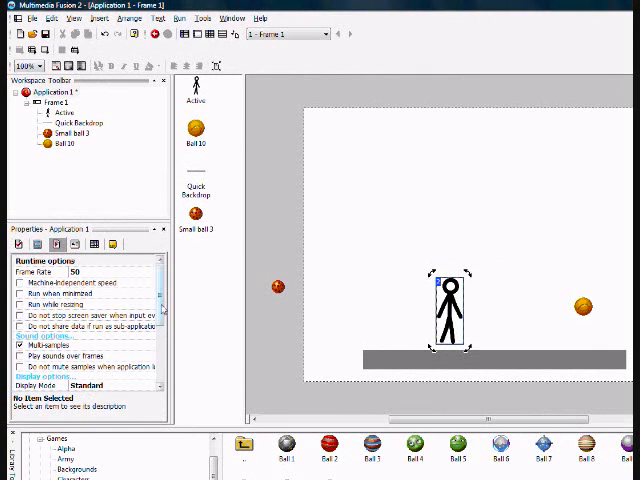
drag(161, 310, 161, 360)
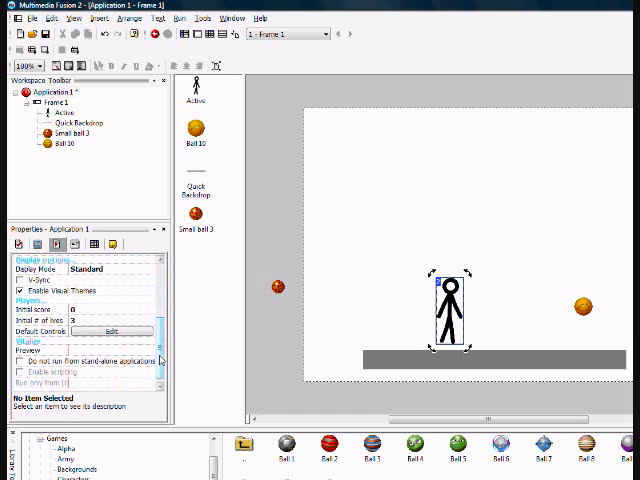
click(111, 331)
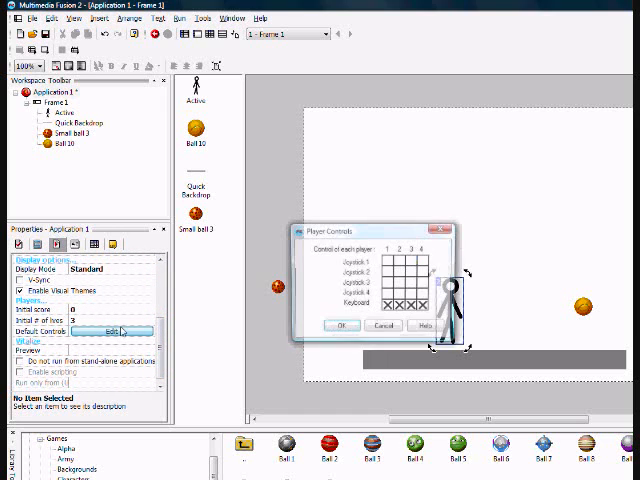
click(388, 306)
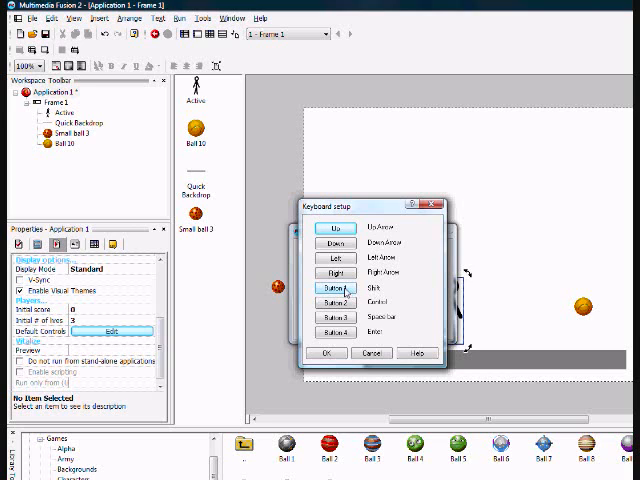
click(340, 288)
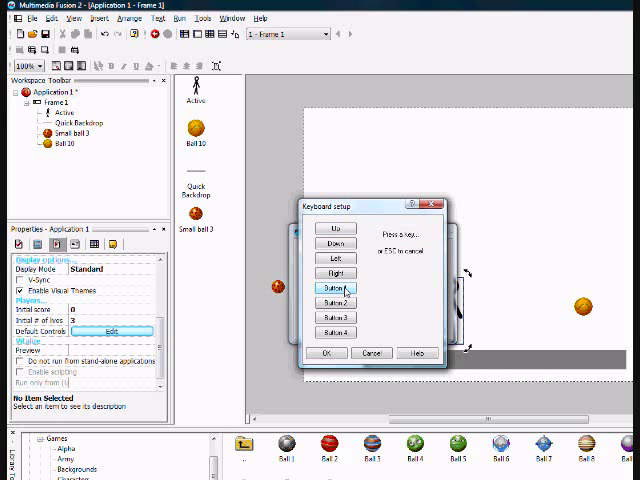
key(Up)
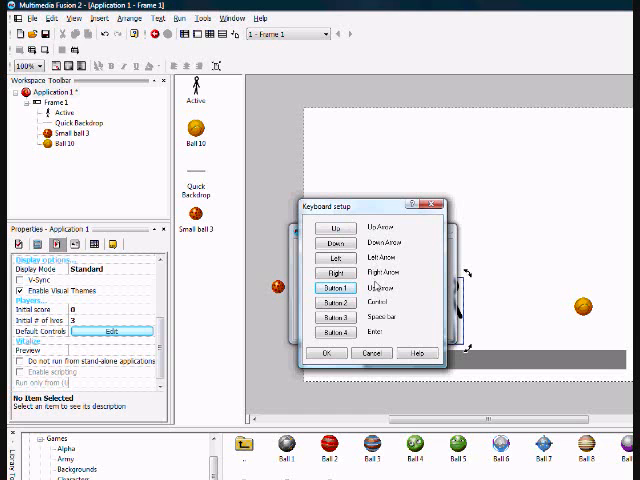
click(333, 345)
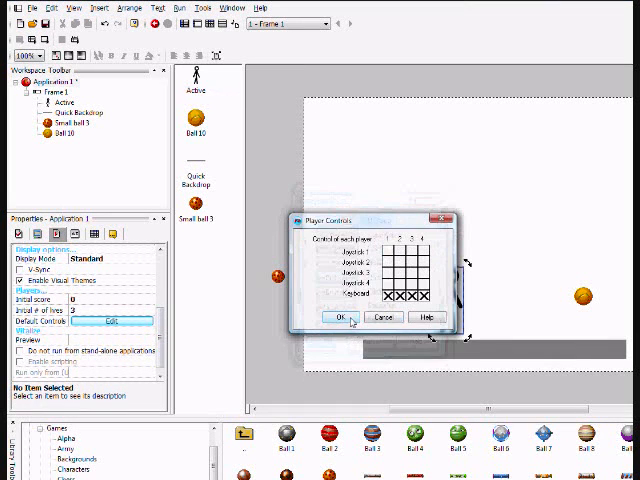
click(341, 318)
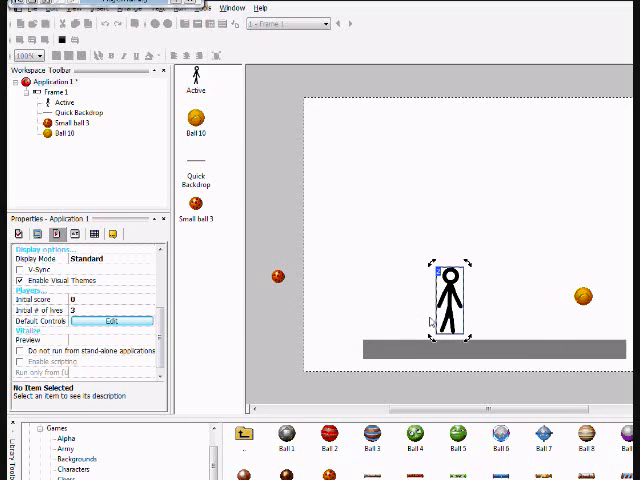
key(F8)
key(Up)
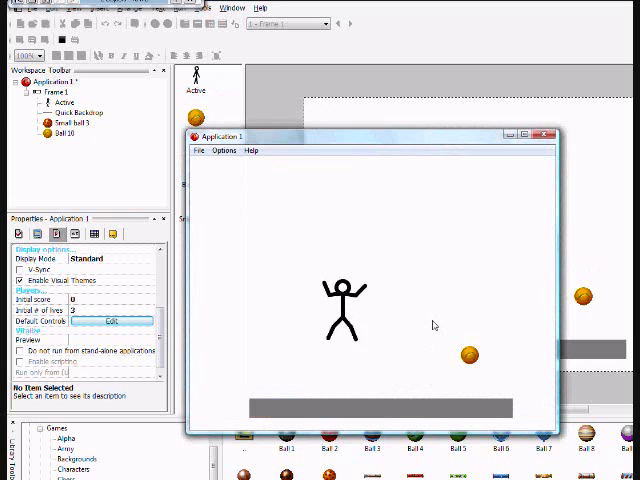
key(Up)
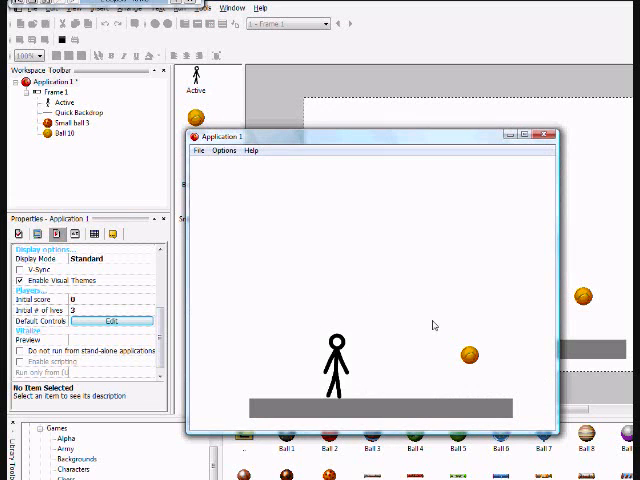
key(Up)
key(Up)
key(Up)
key(Up)
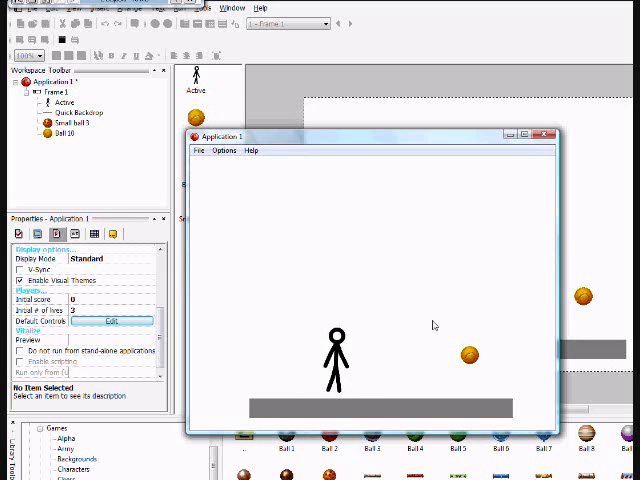
key(Right)
key(Right)
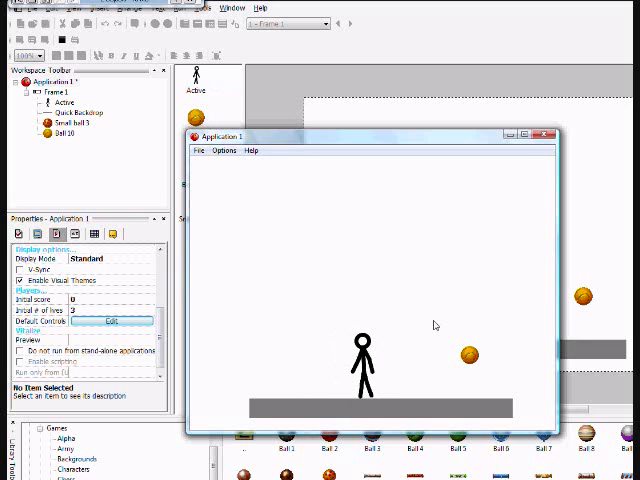
key(Left)
key(space)
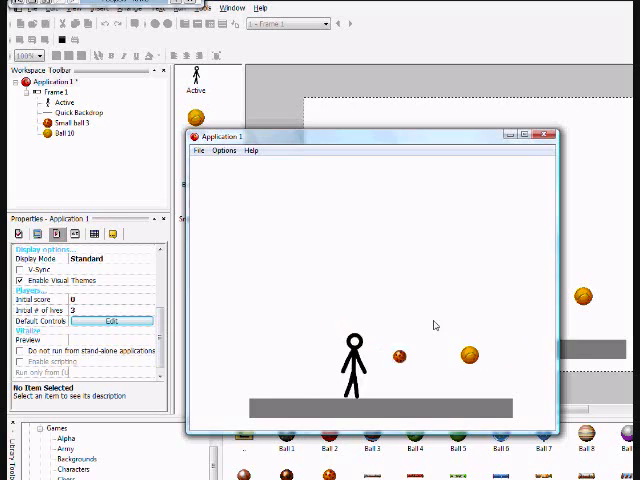
key(space)
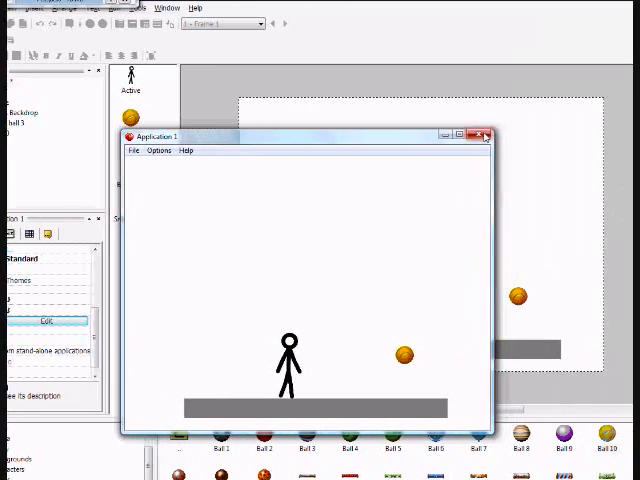
click(520, 134)
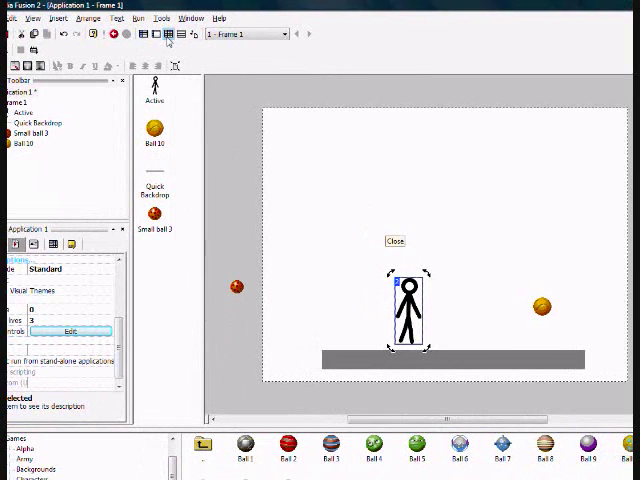
Show the Event Editor and inspect the 'Current frame of = 5' condition in event 3
click(169, 34)
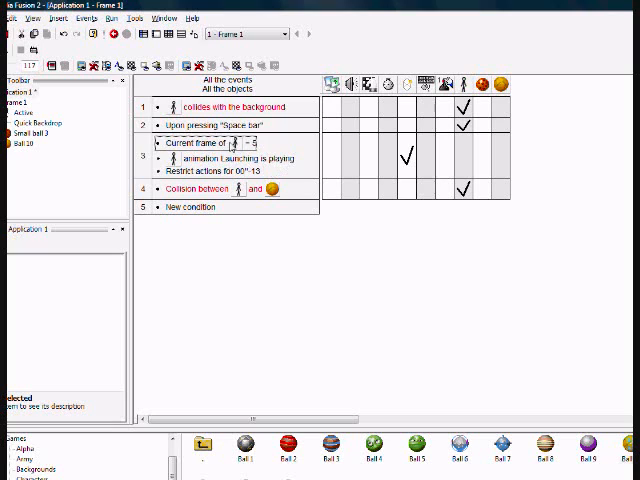
click(210, 143)
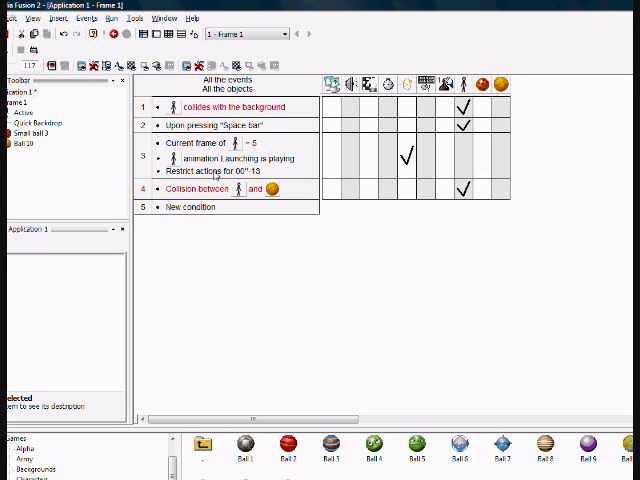
click(210, 143)
Add an Order > Bring to back action for the small ball in event 3
right_click(477, 163)
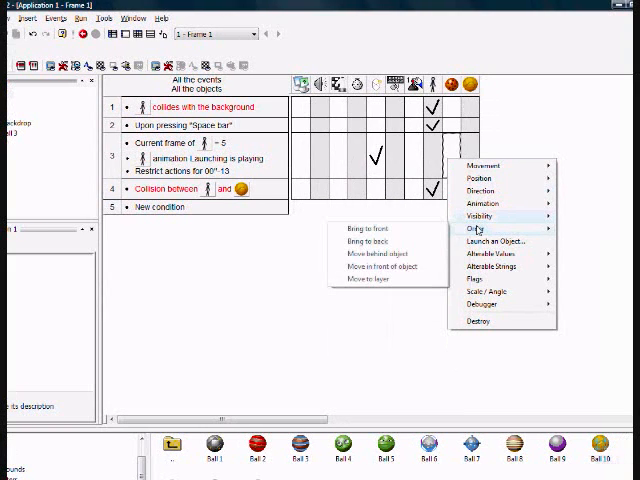
mouse_move(476, 229)
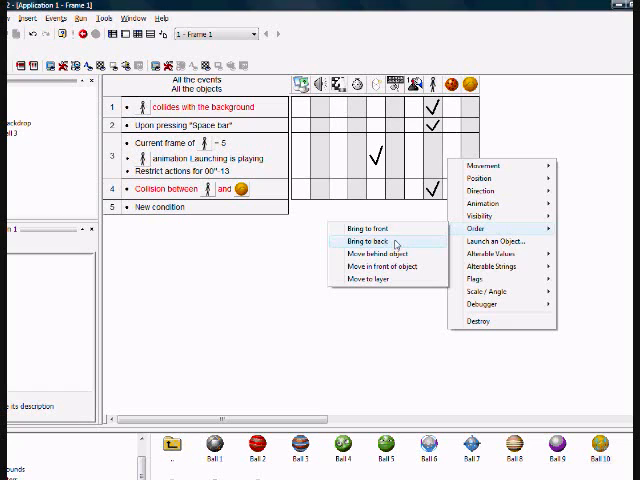
click(396, 243)
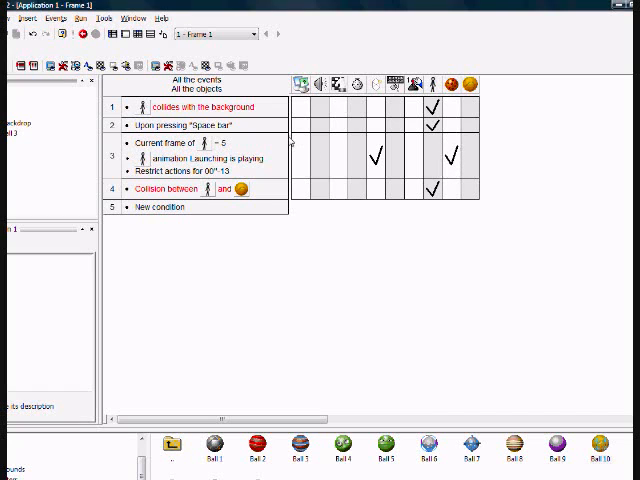
Run the game and test walking and throwing several balls with the Space bar
key(F8)
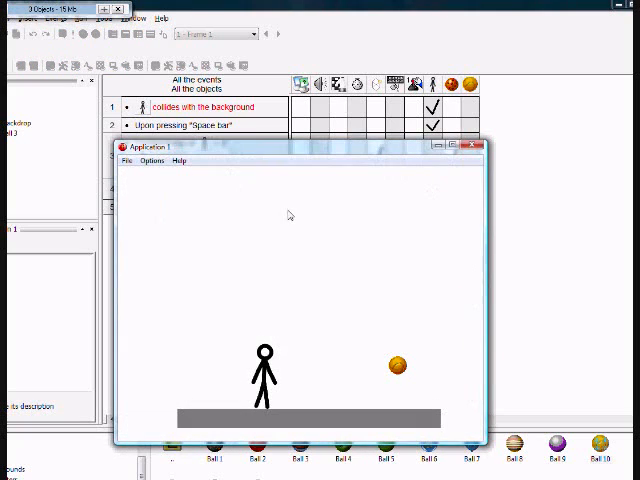
key(space)
key(space)
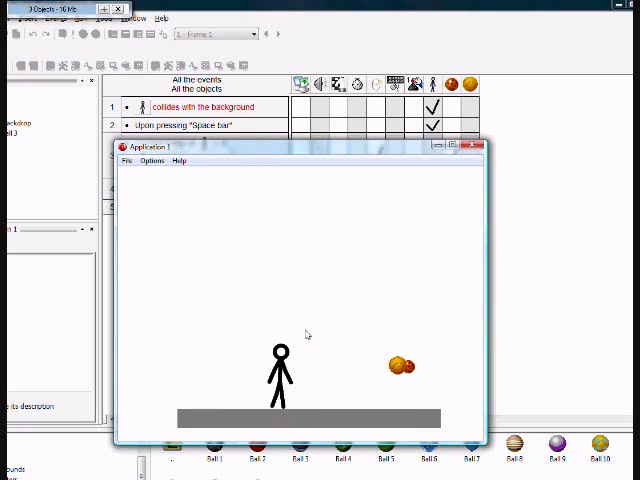
key(space)
key(space)
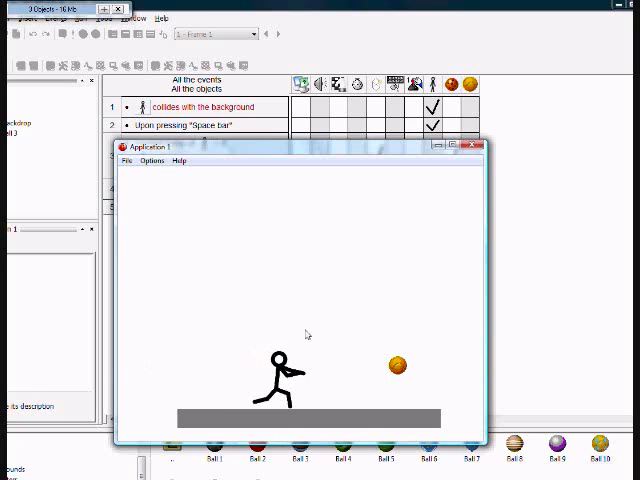
key(space)
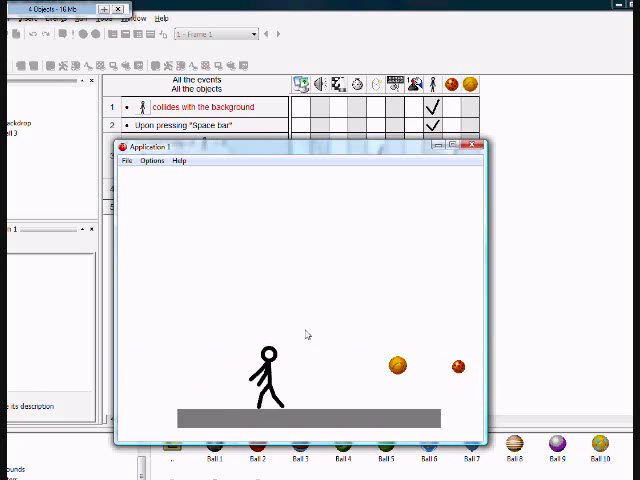
key(space)
key(space)
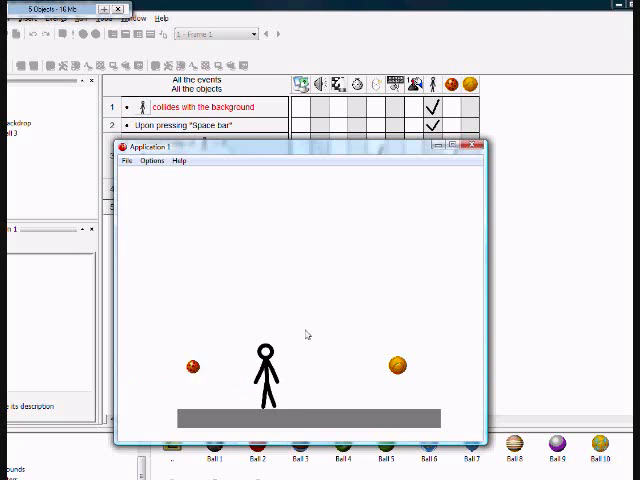
key(space)
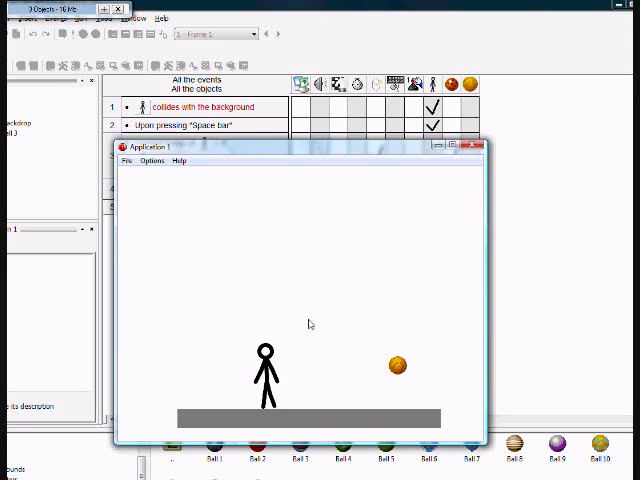
Close the Application 1 run window and review event 3's new ball action
click(476, 139)
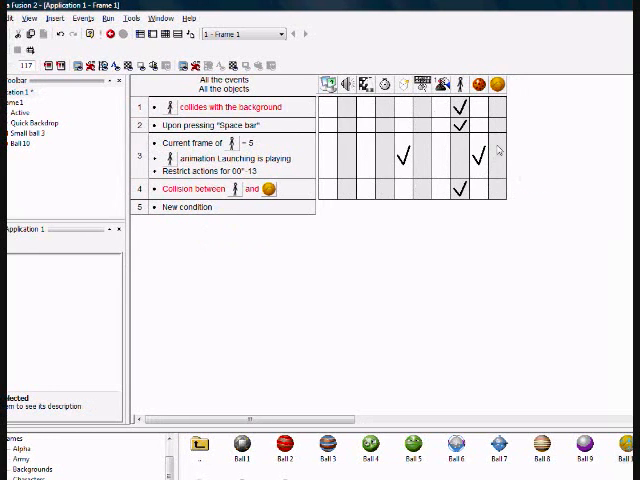
click(490, 155)
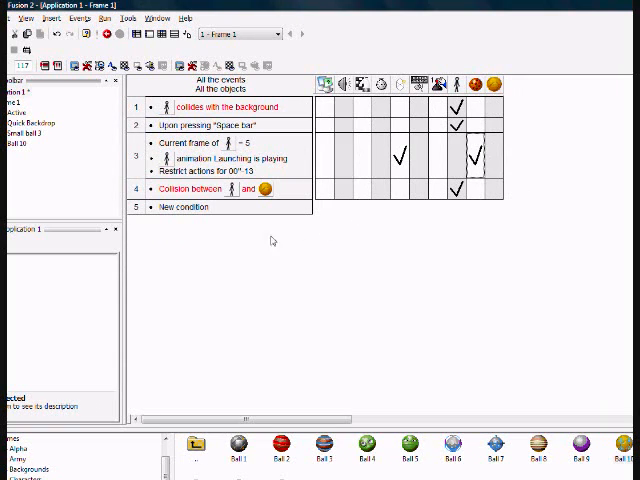